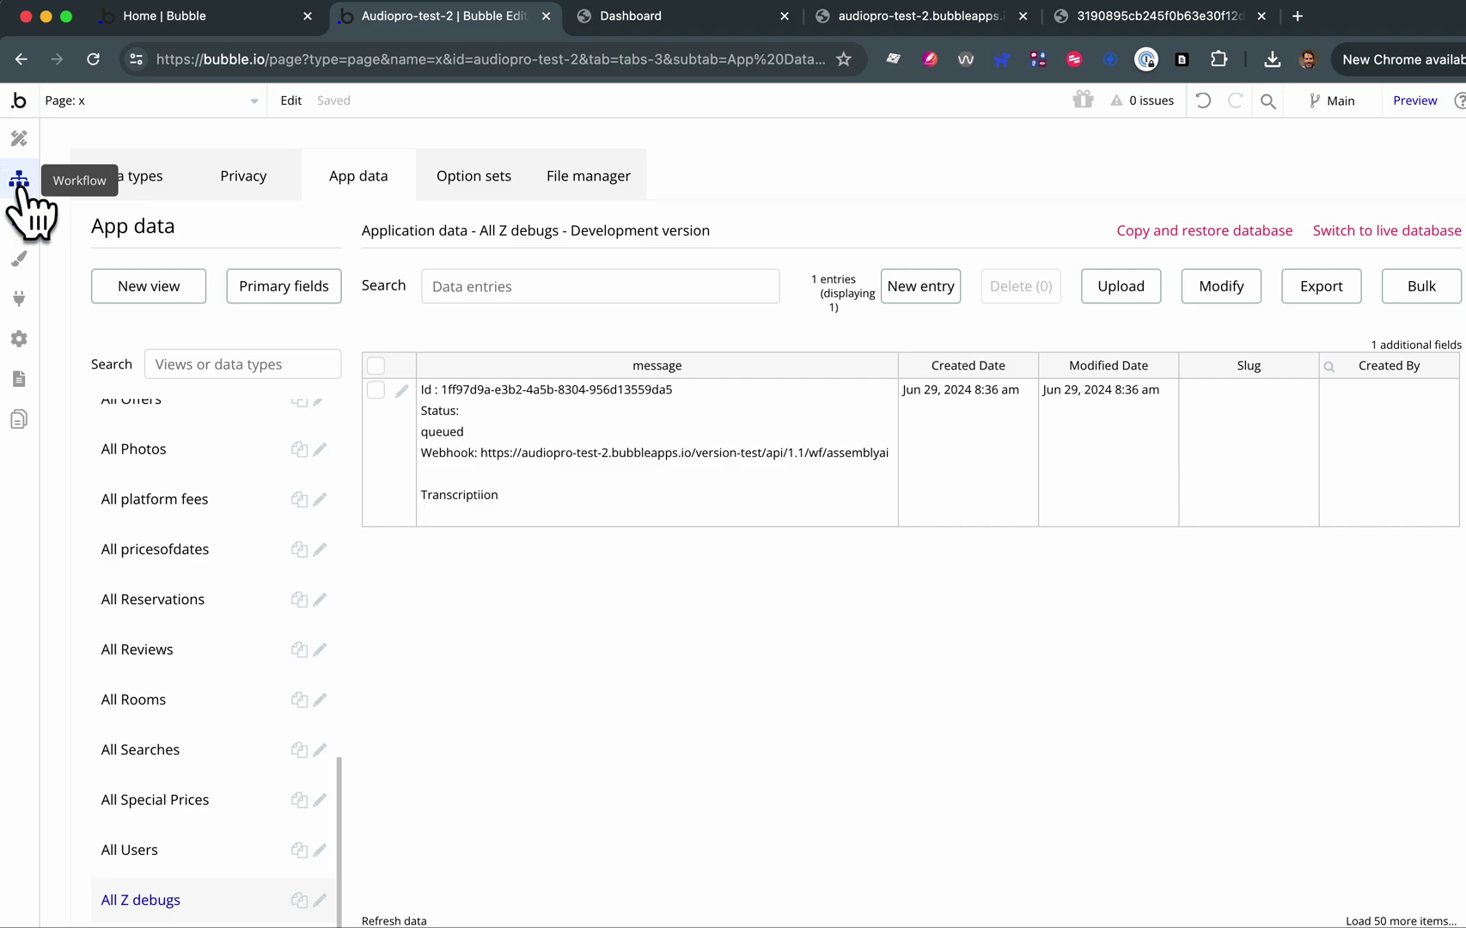
- Check the message of the logged entry in the Z debugs app data
click(19, 182)
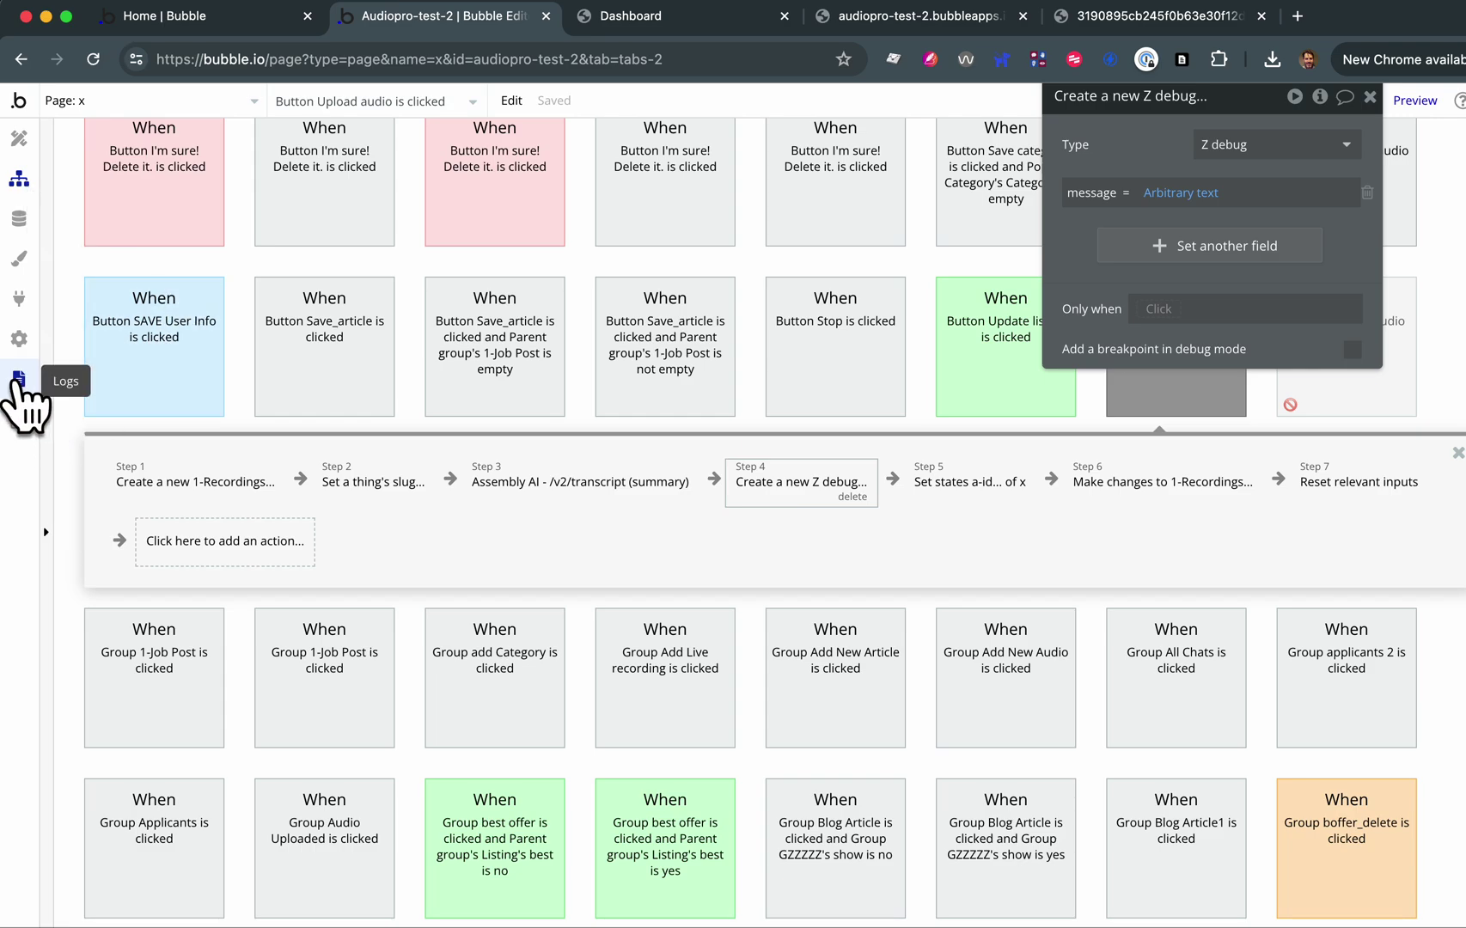
click(19, 218)
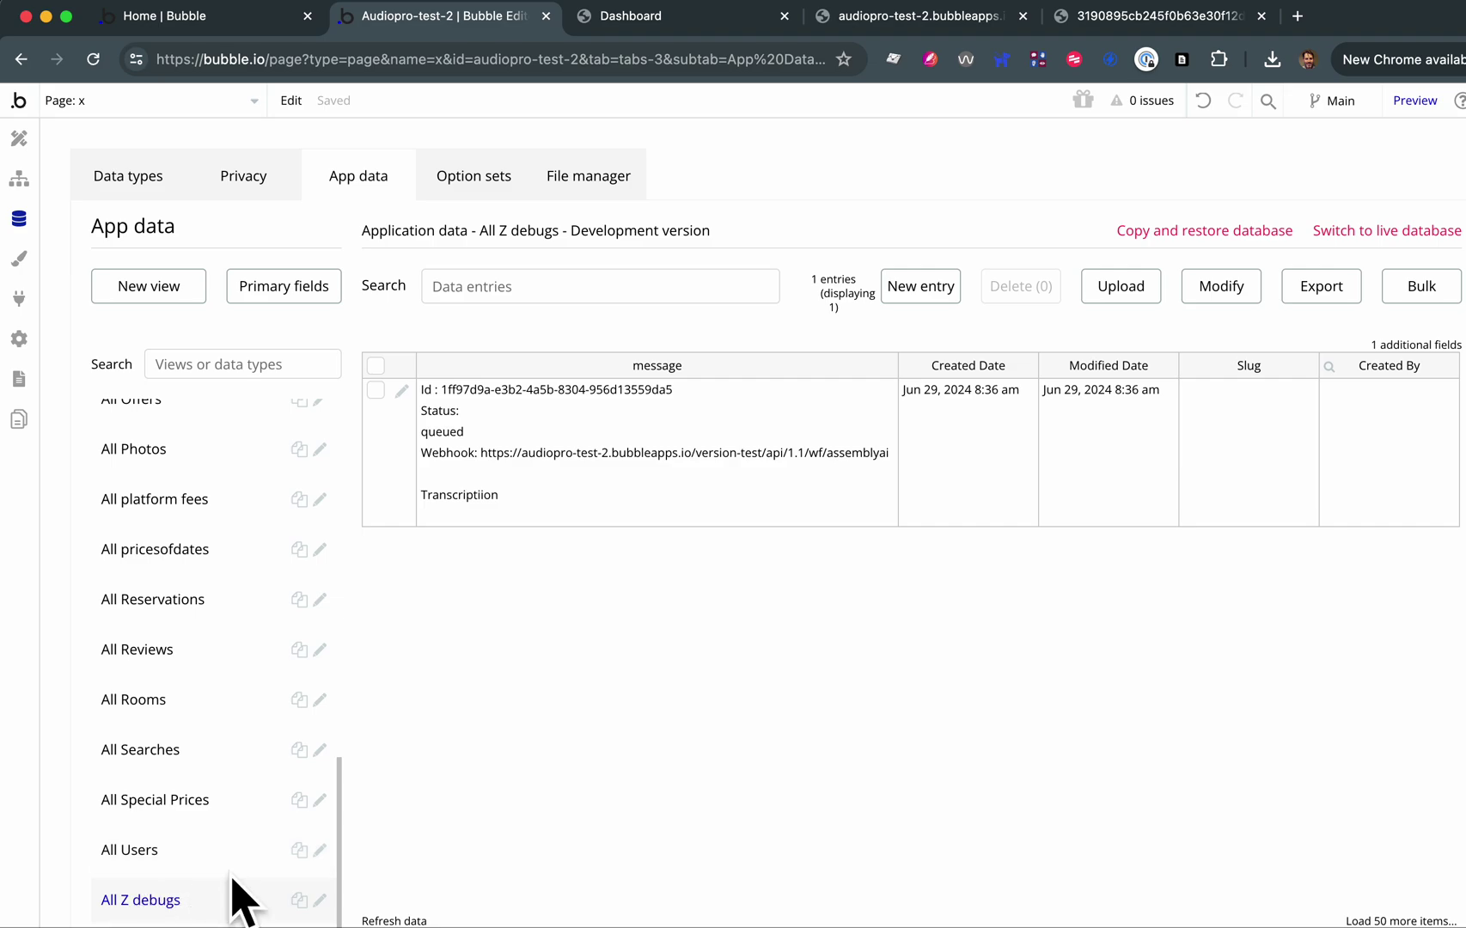
scroll(196, 608, up, 3)
scroll(196, 608, down, 3)
click(526, 389)
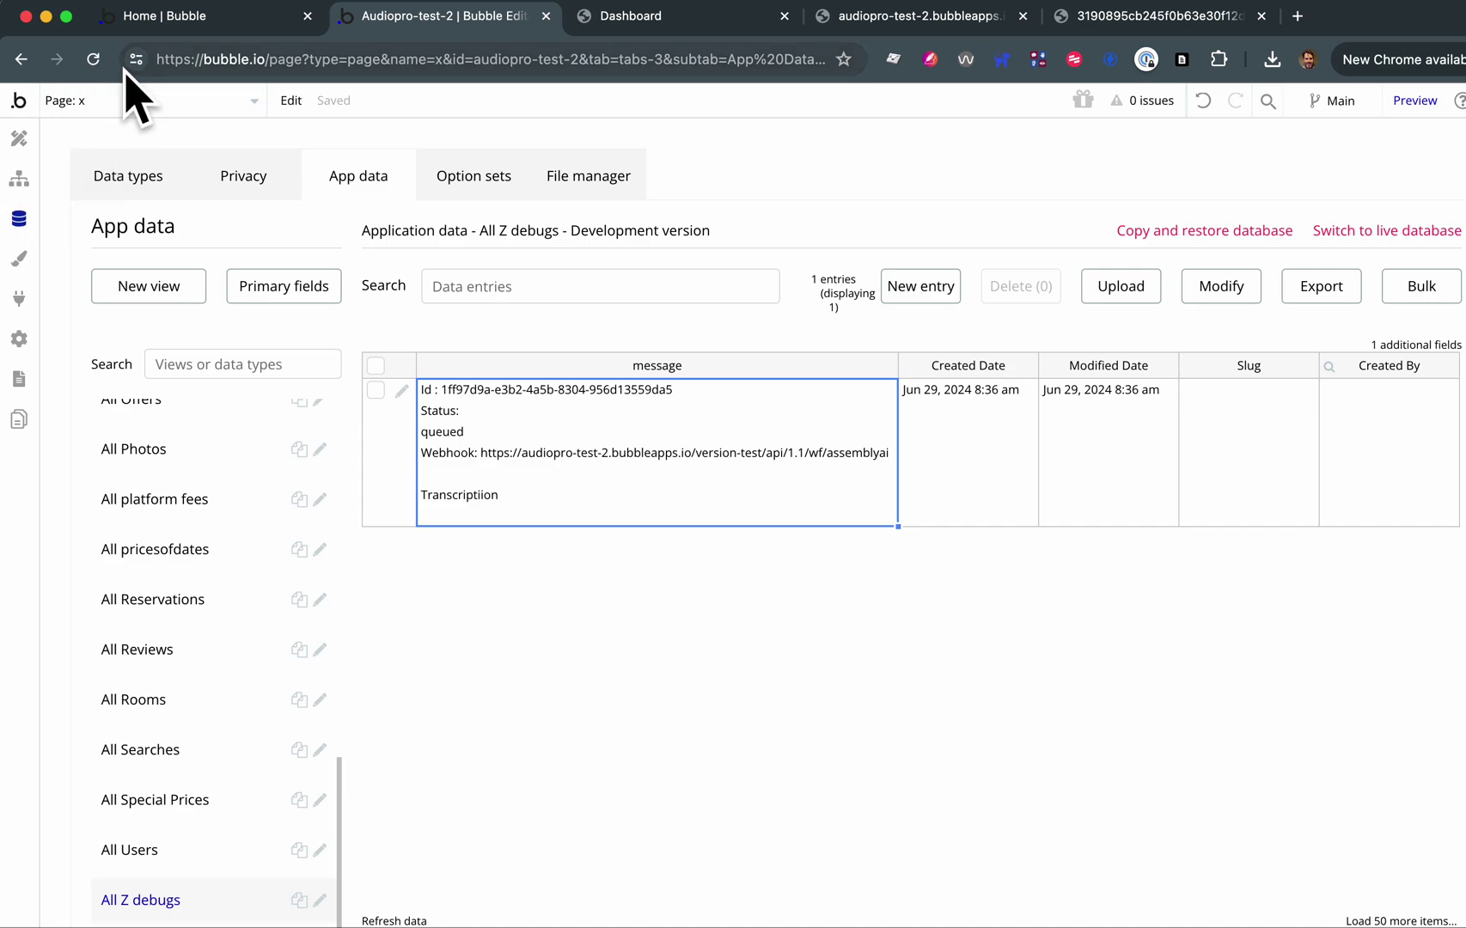
- Inspect the Assembly AI transcript action and the Z debug message text in the Upload audio button workflow
click(19, 178)
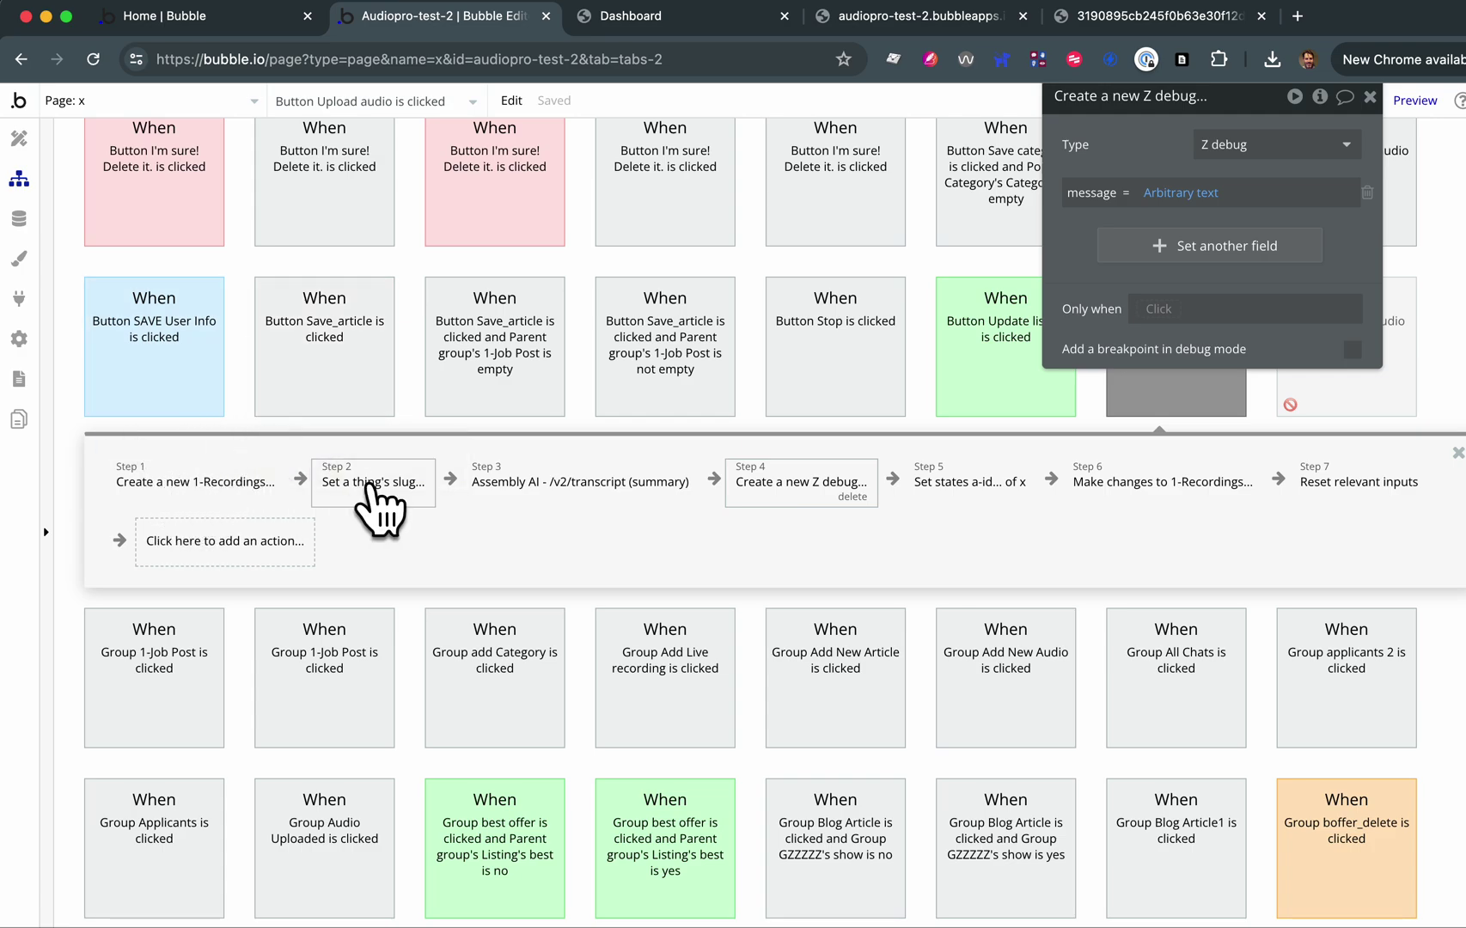
click(563, 490)
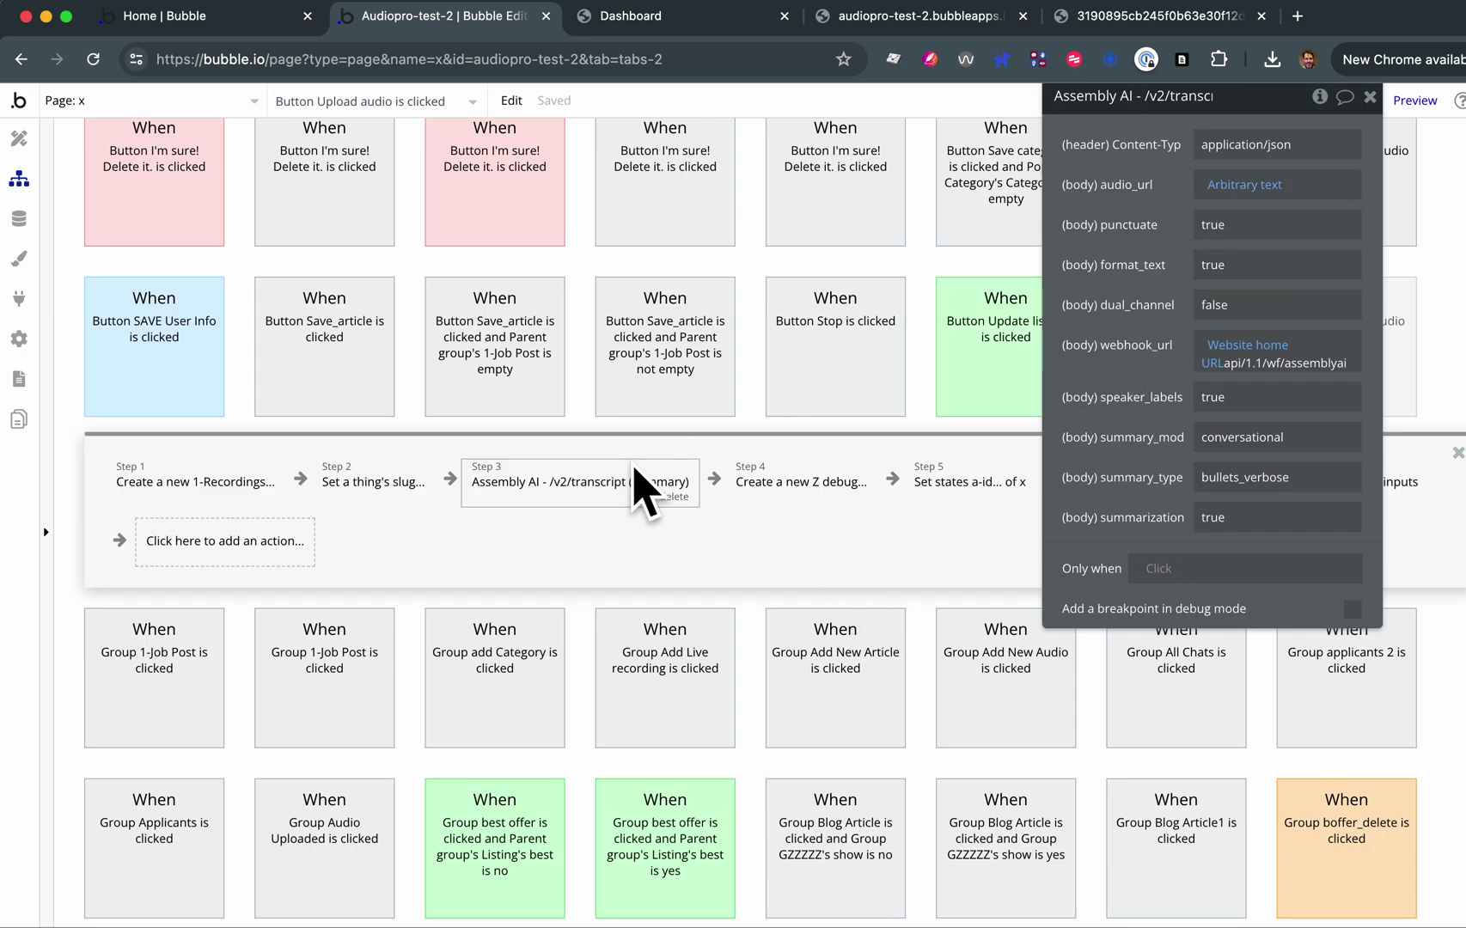
click(763, 494)
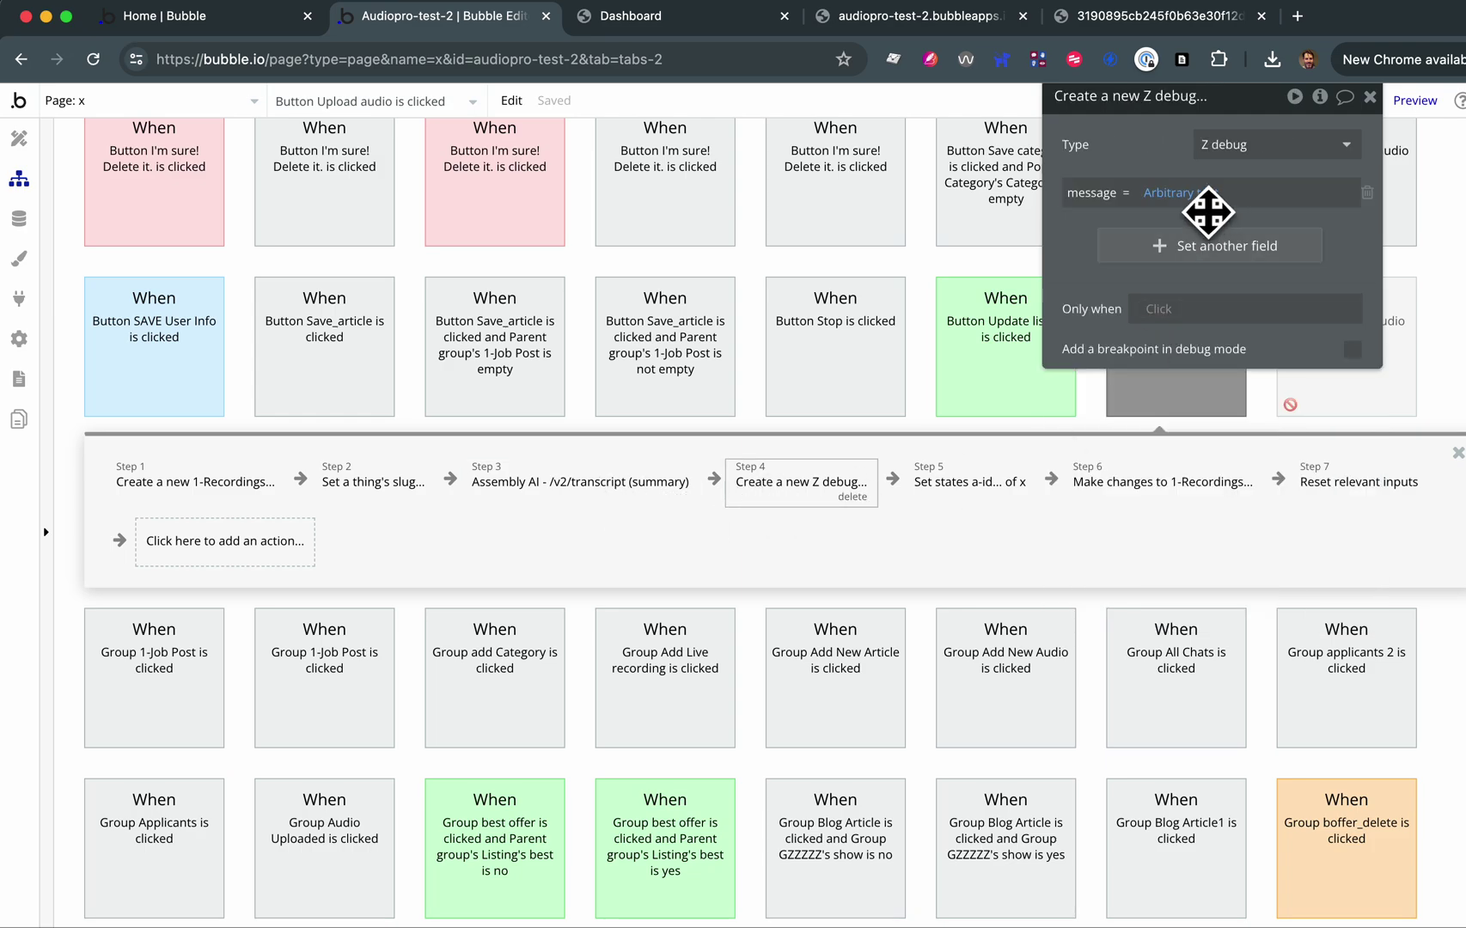
click(1179, 192)
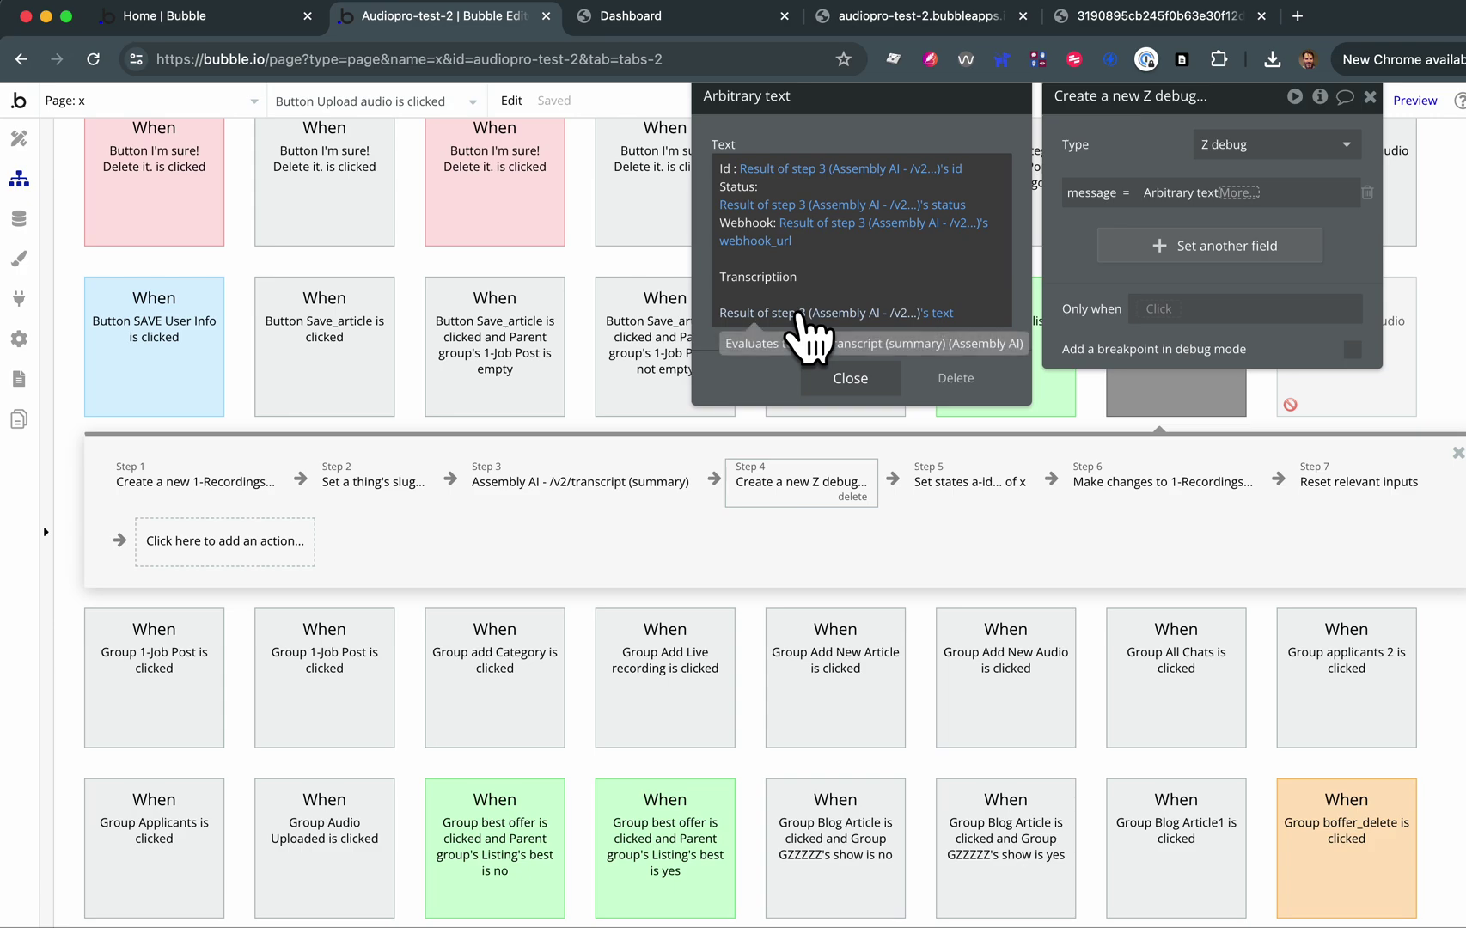
click(848, 382)
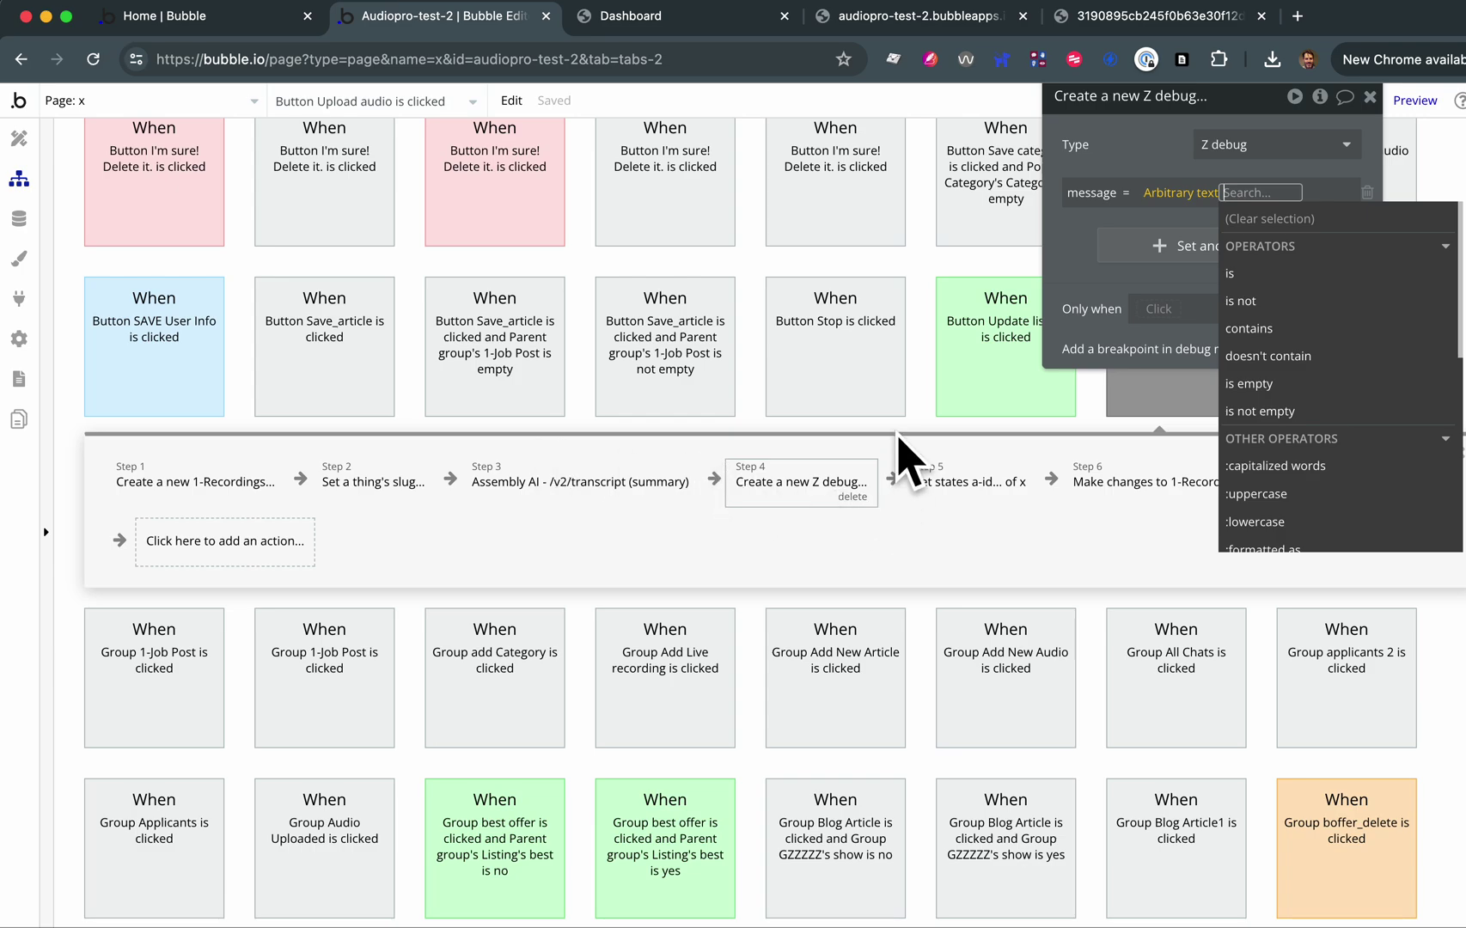
click(1156, 153)
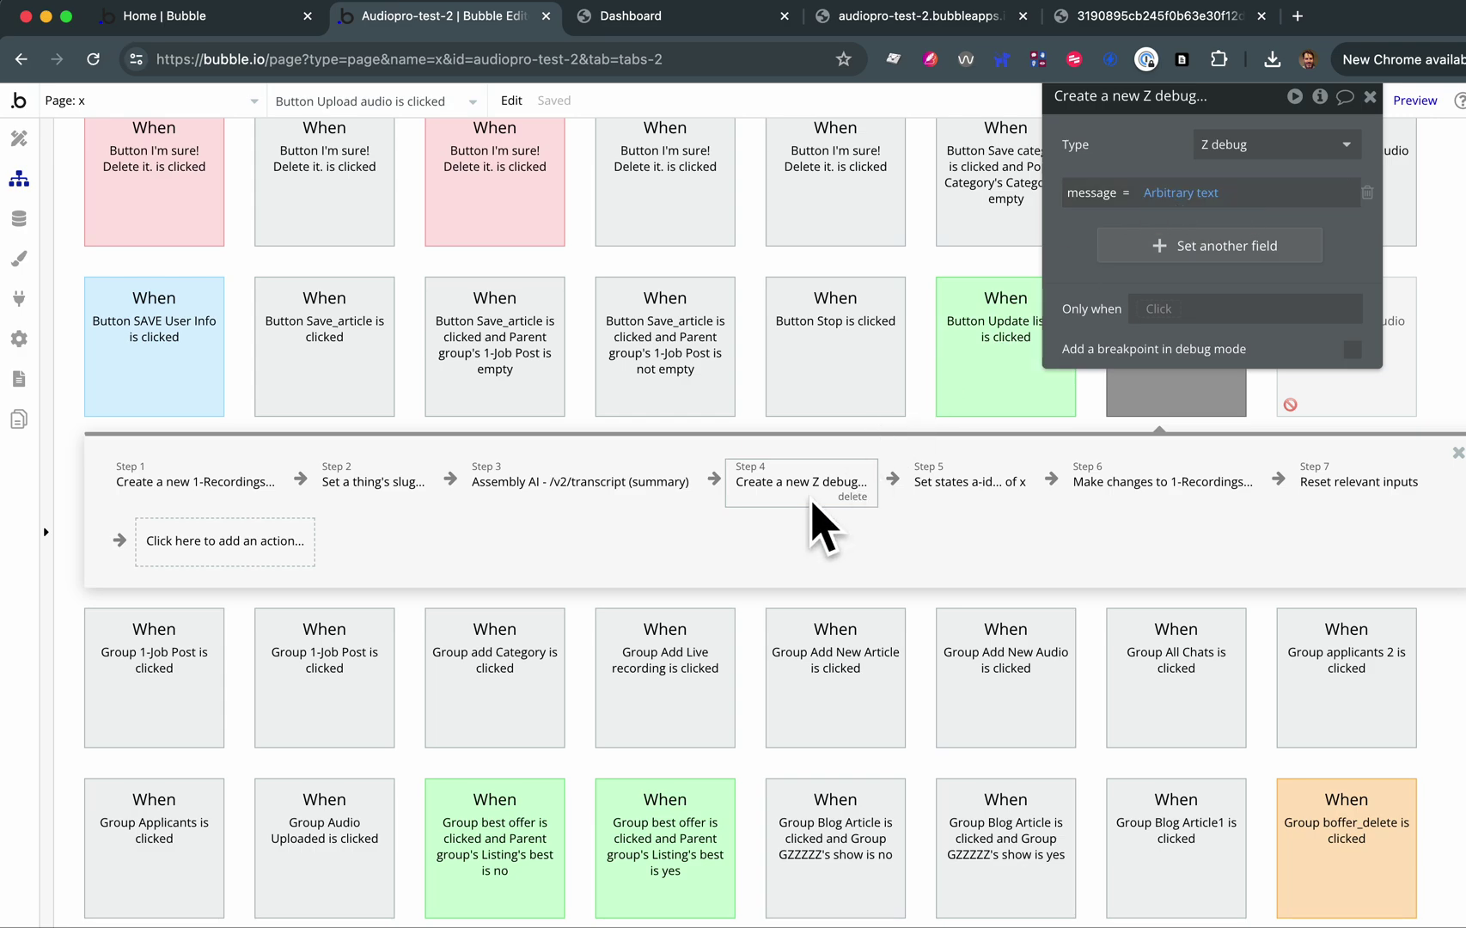
- Inspect the transcript action's audio_url expression and check the webhook and audio file URLs already open in the browser
click(640, 499)
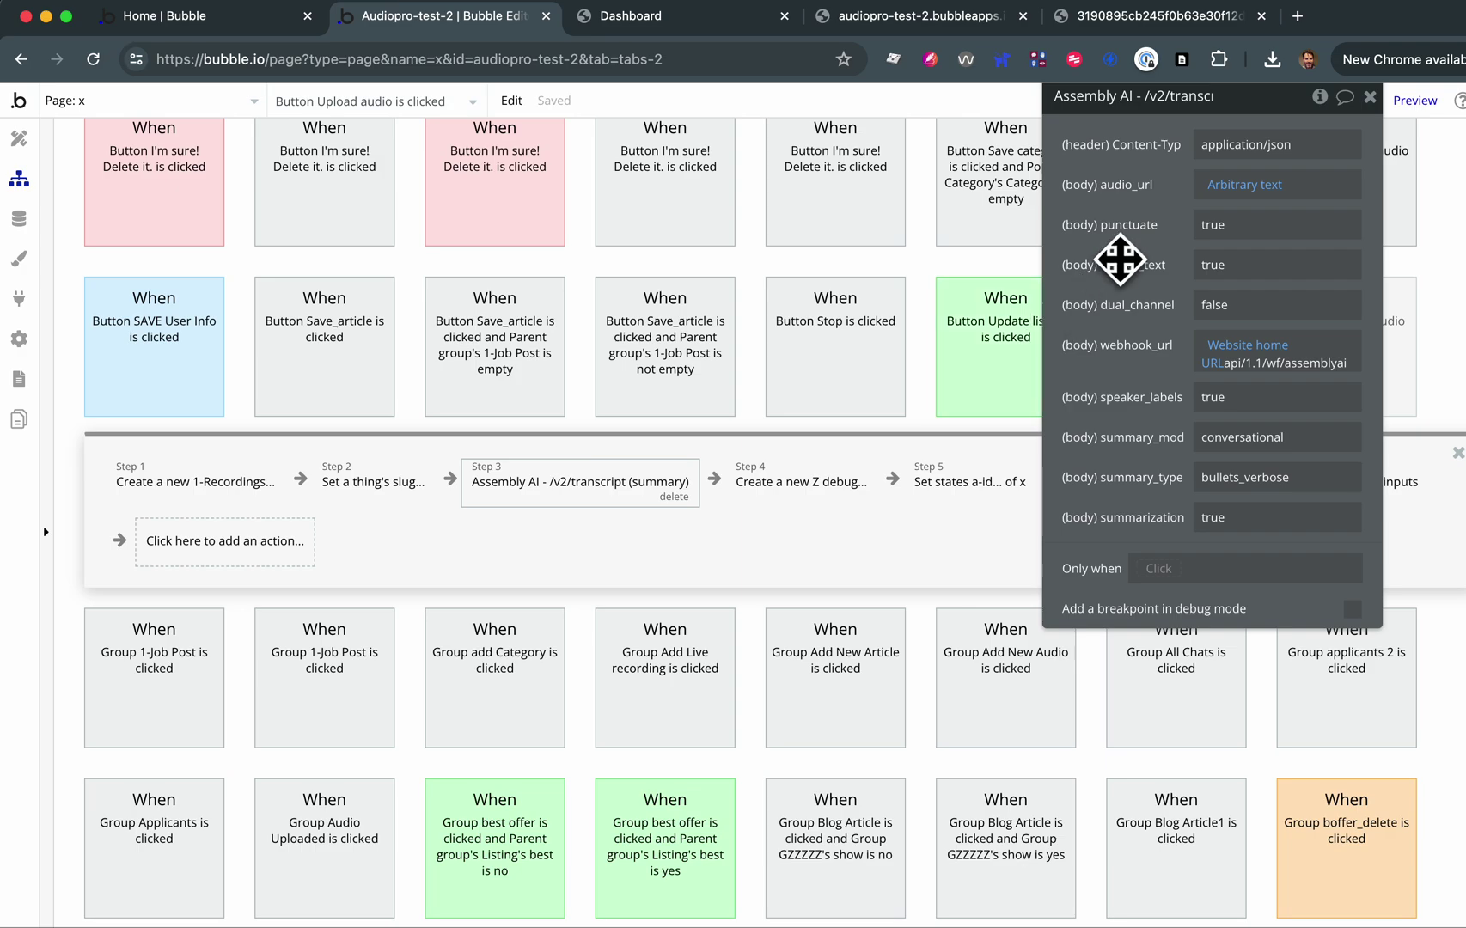
click(1244, 186)
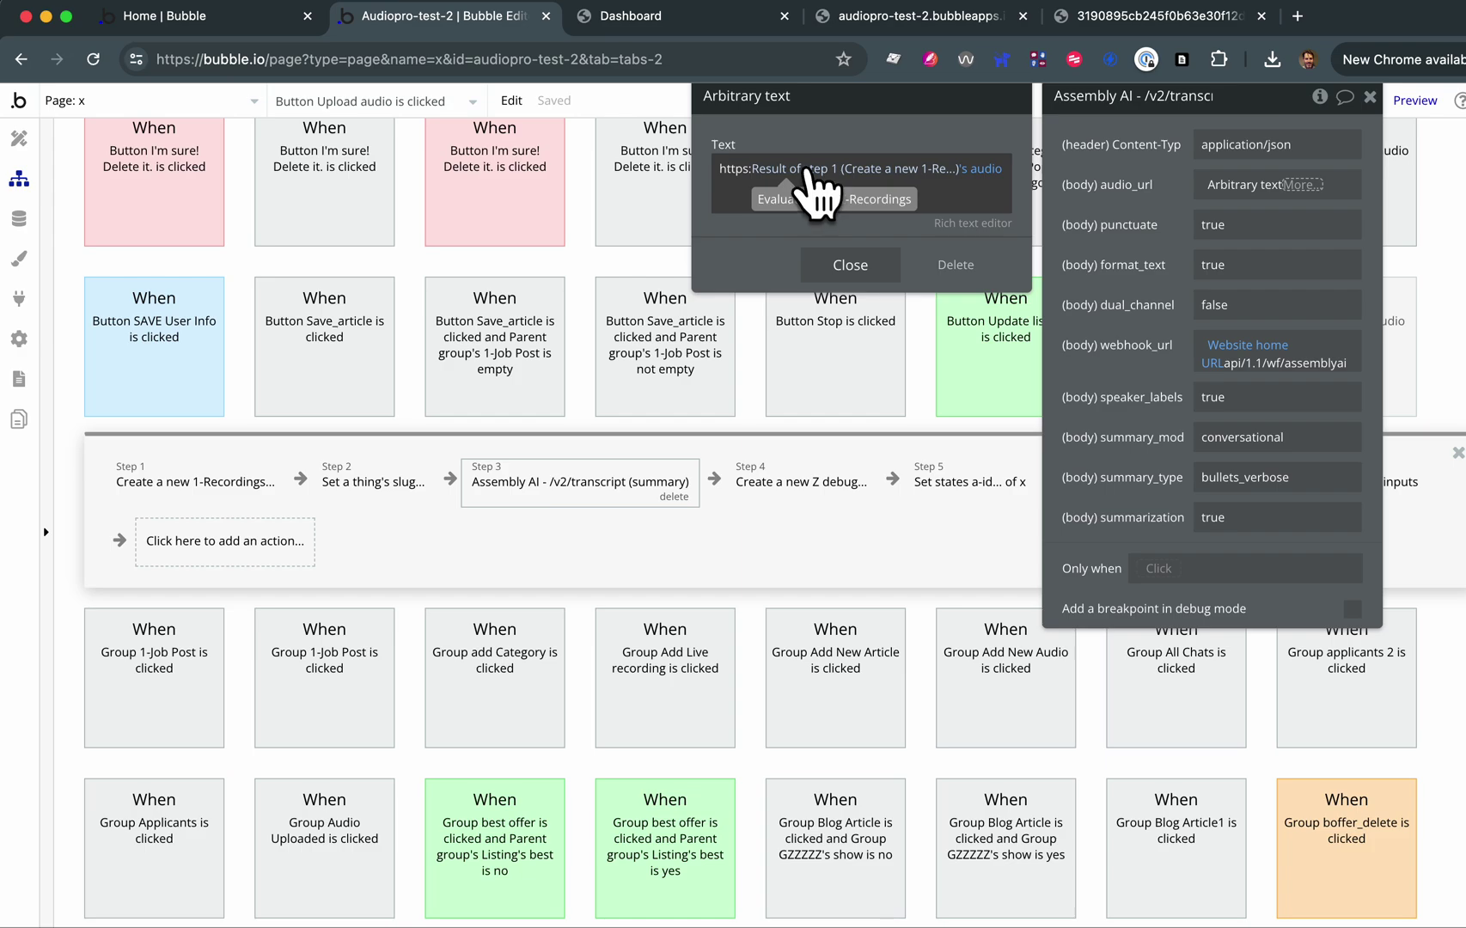
click(918, 23)
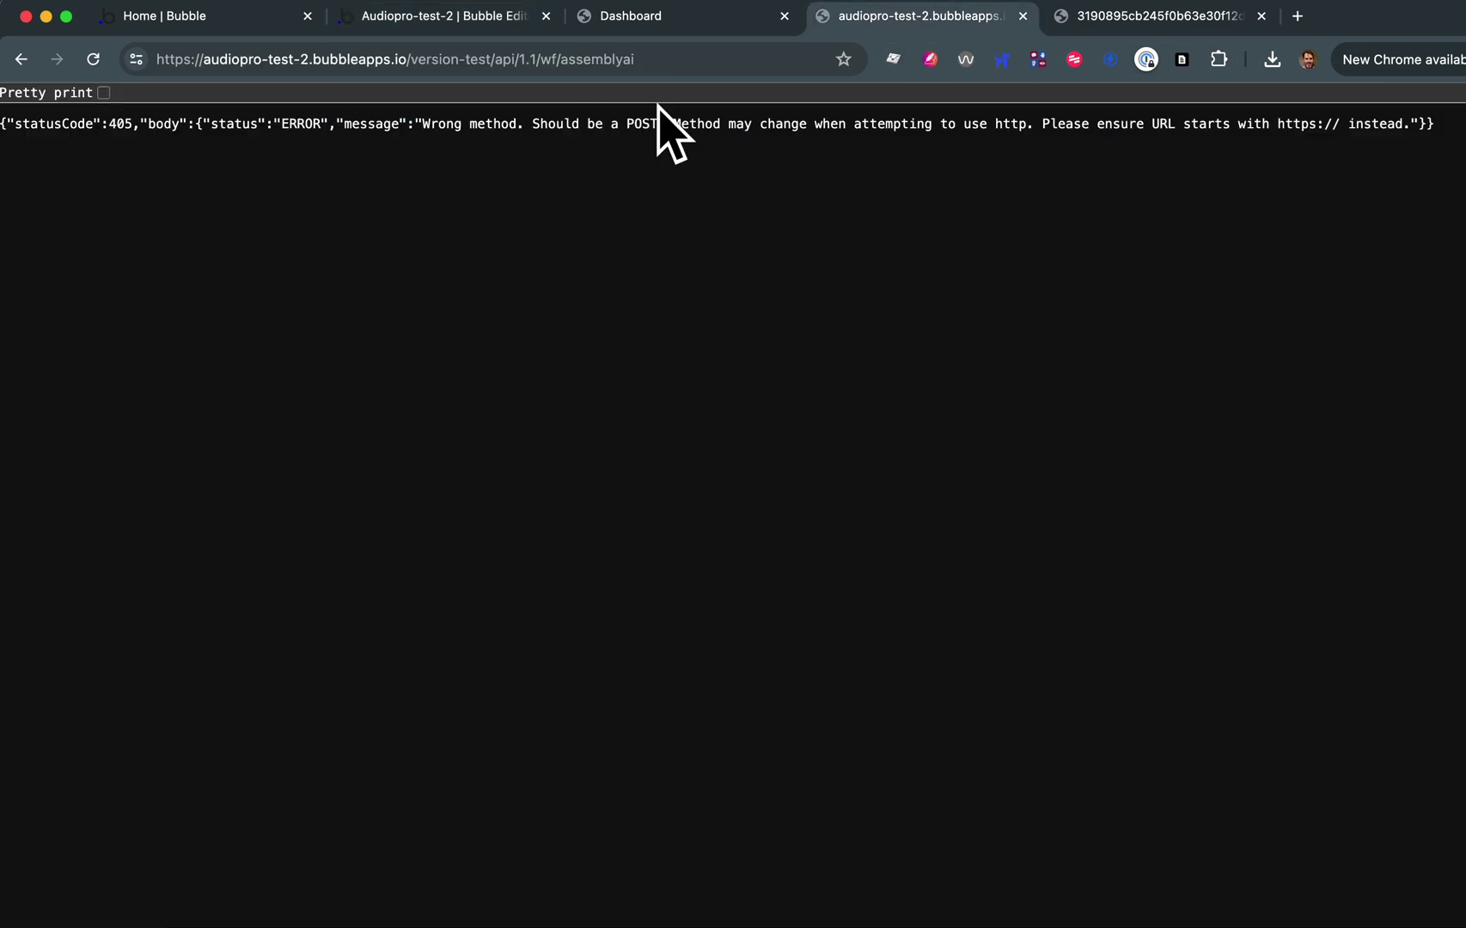
click(1139, 17)
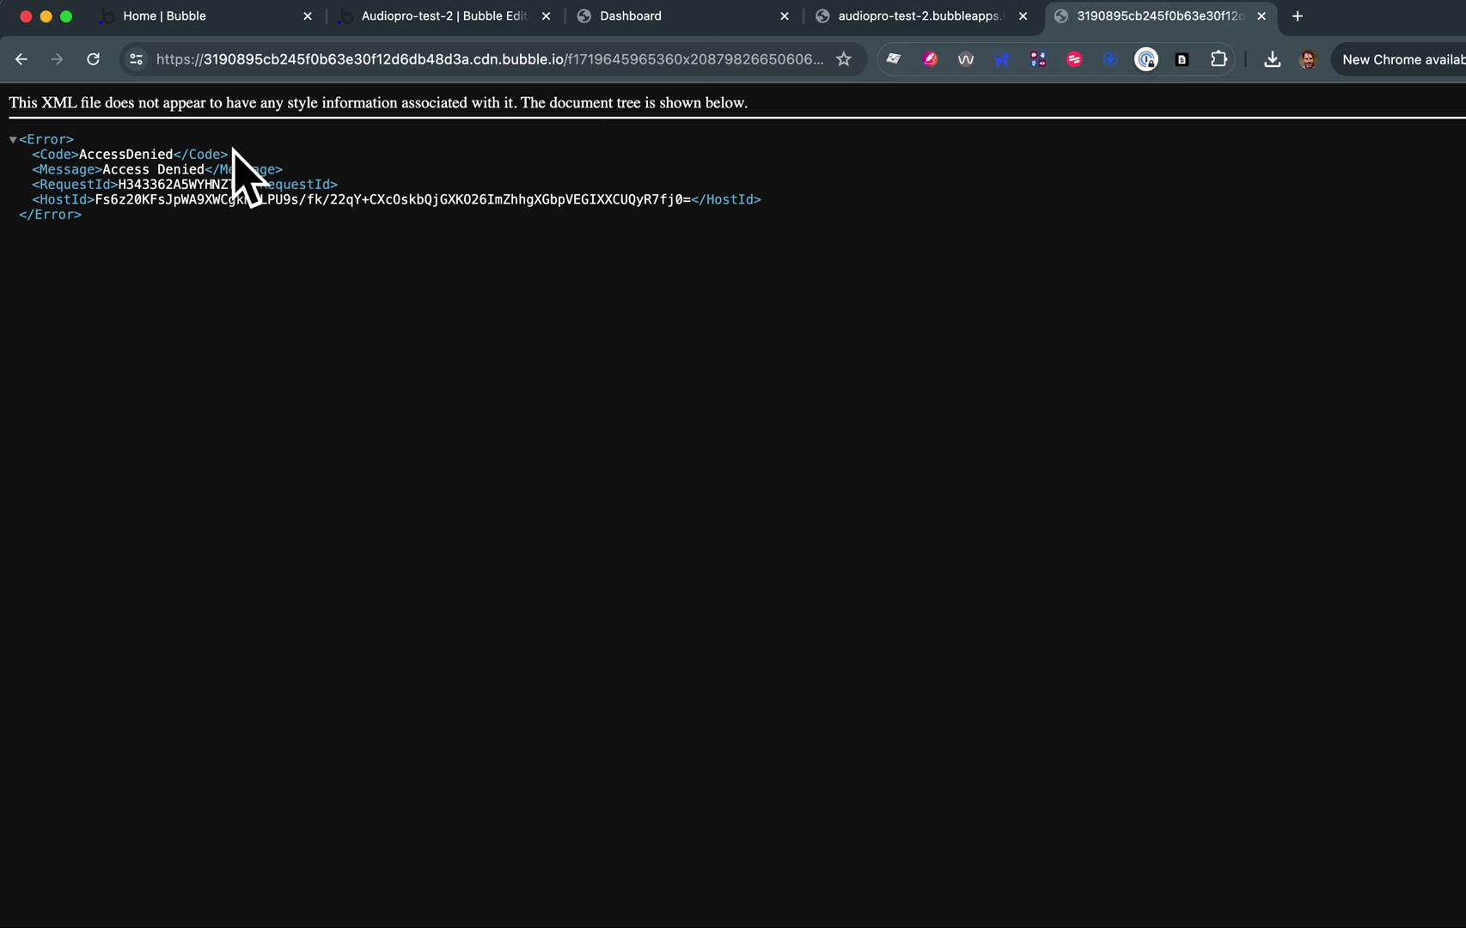
click(216, 62)
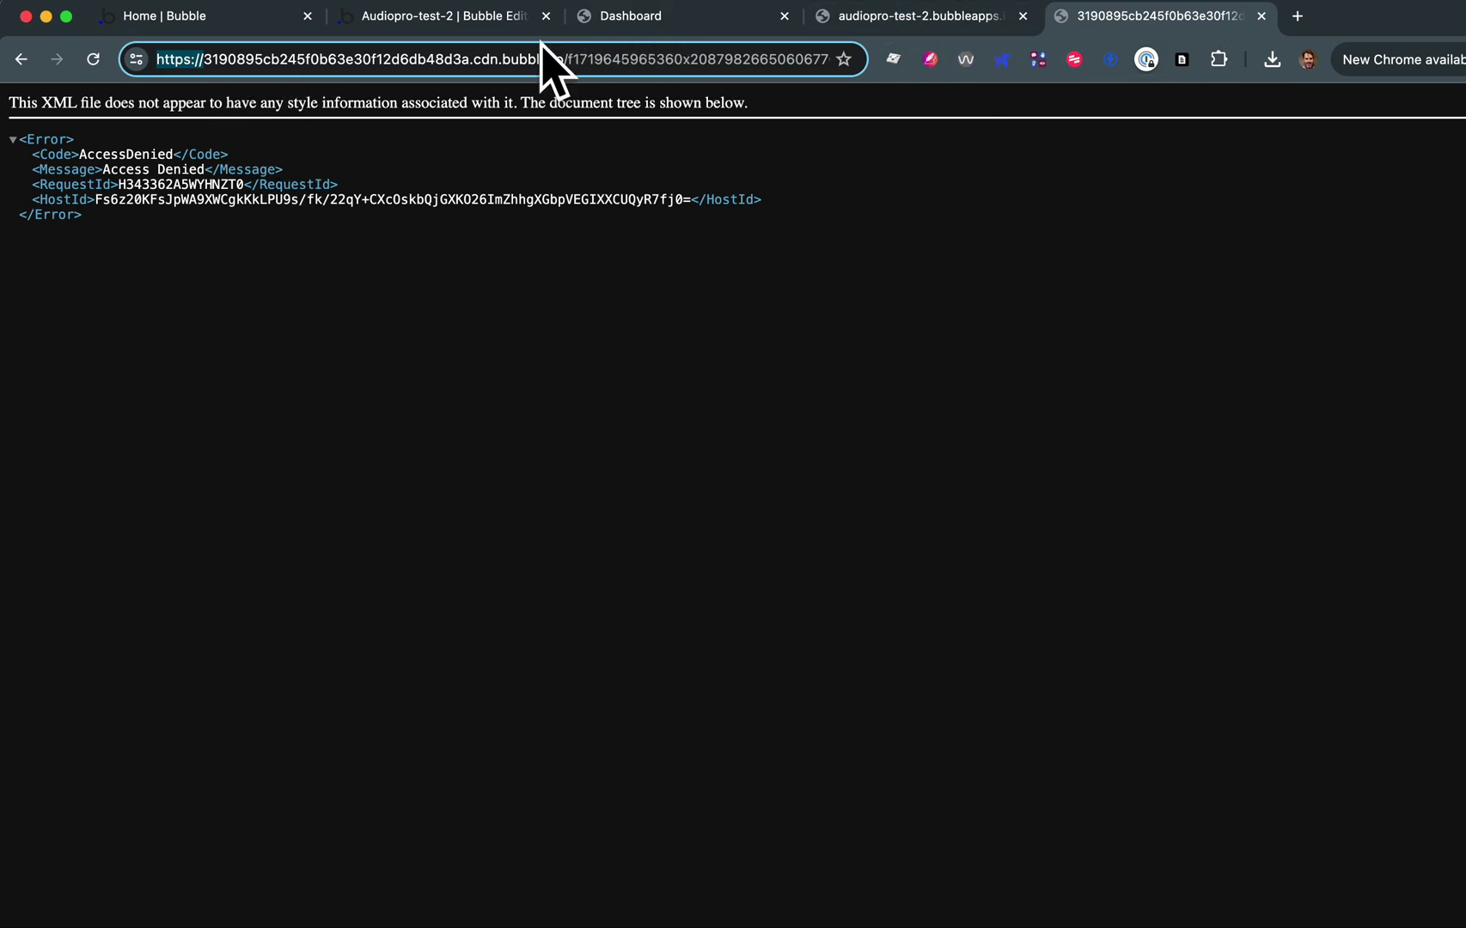
- Download the recording by loading the audio_url of the finished Assembly AI action from the server logs in the browser
click(482, 15)
click(19, 379)
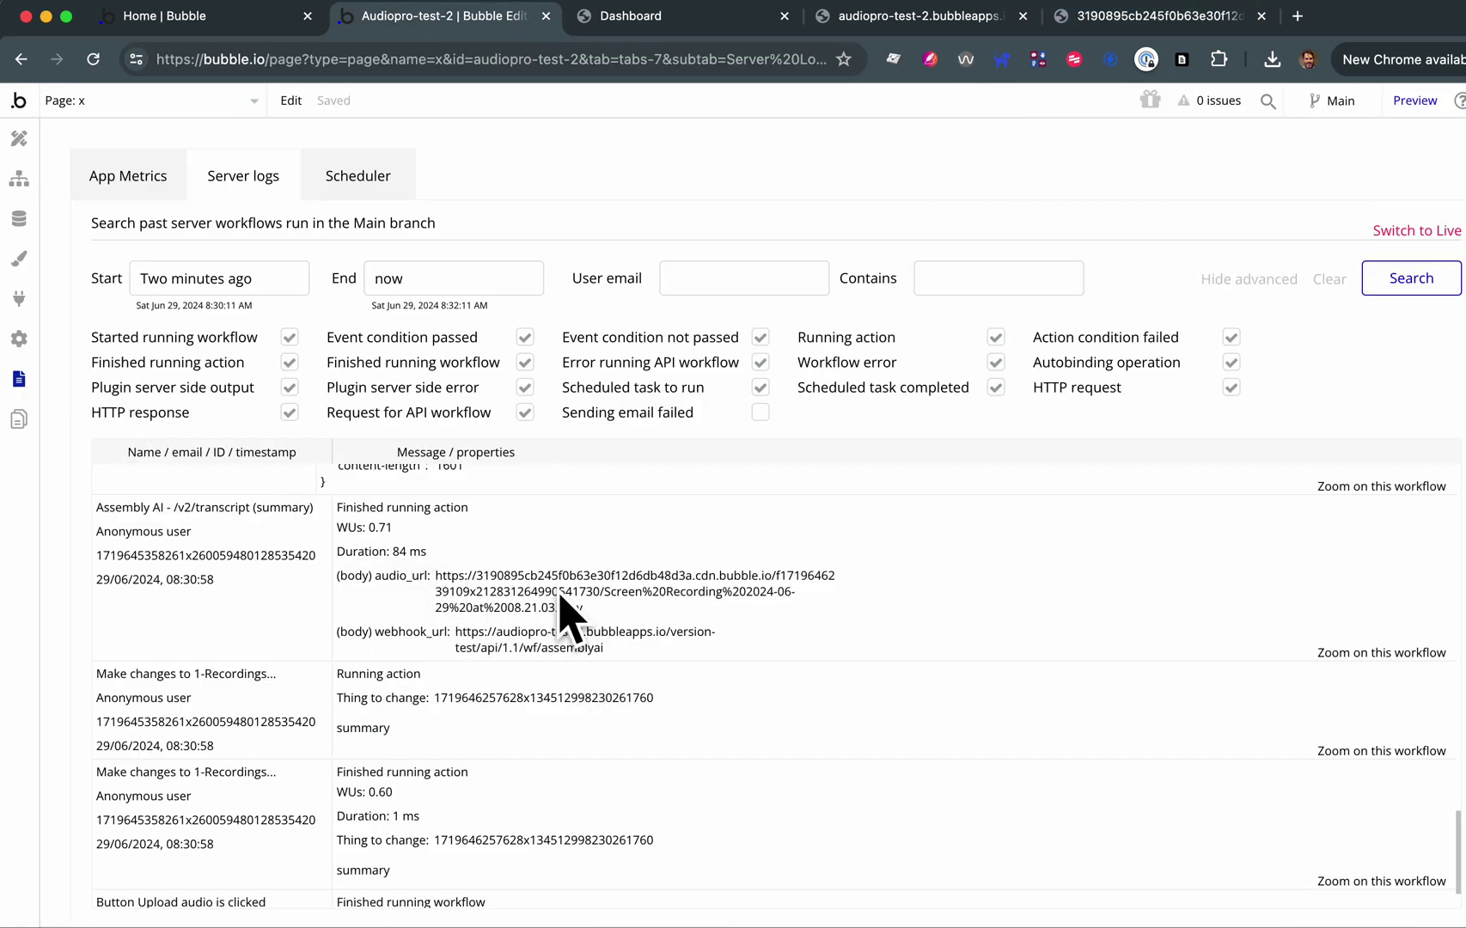
drag(583, 608, 432, 567)
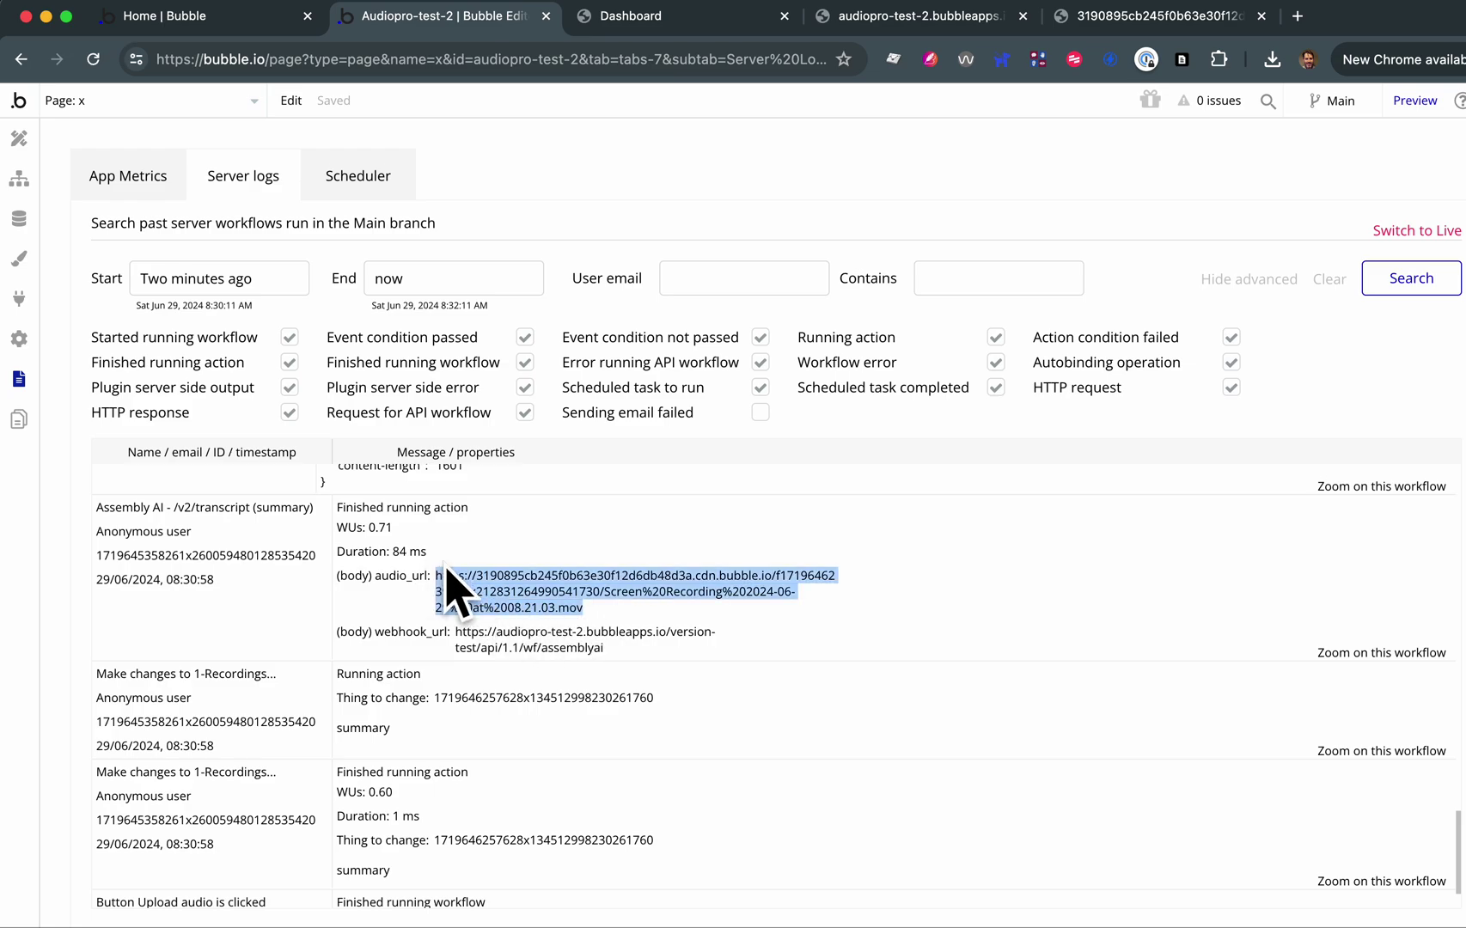
click(1174, 15)
triple_click(679, 66)
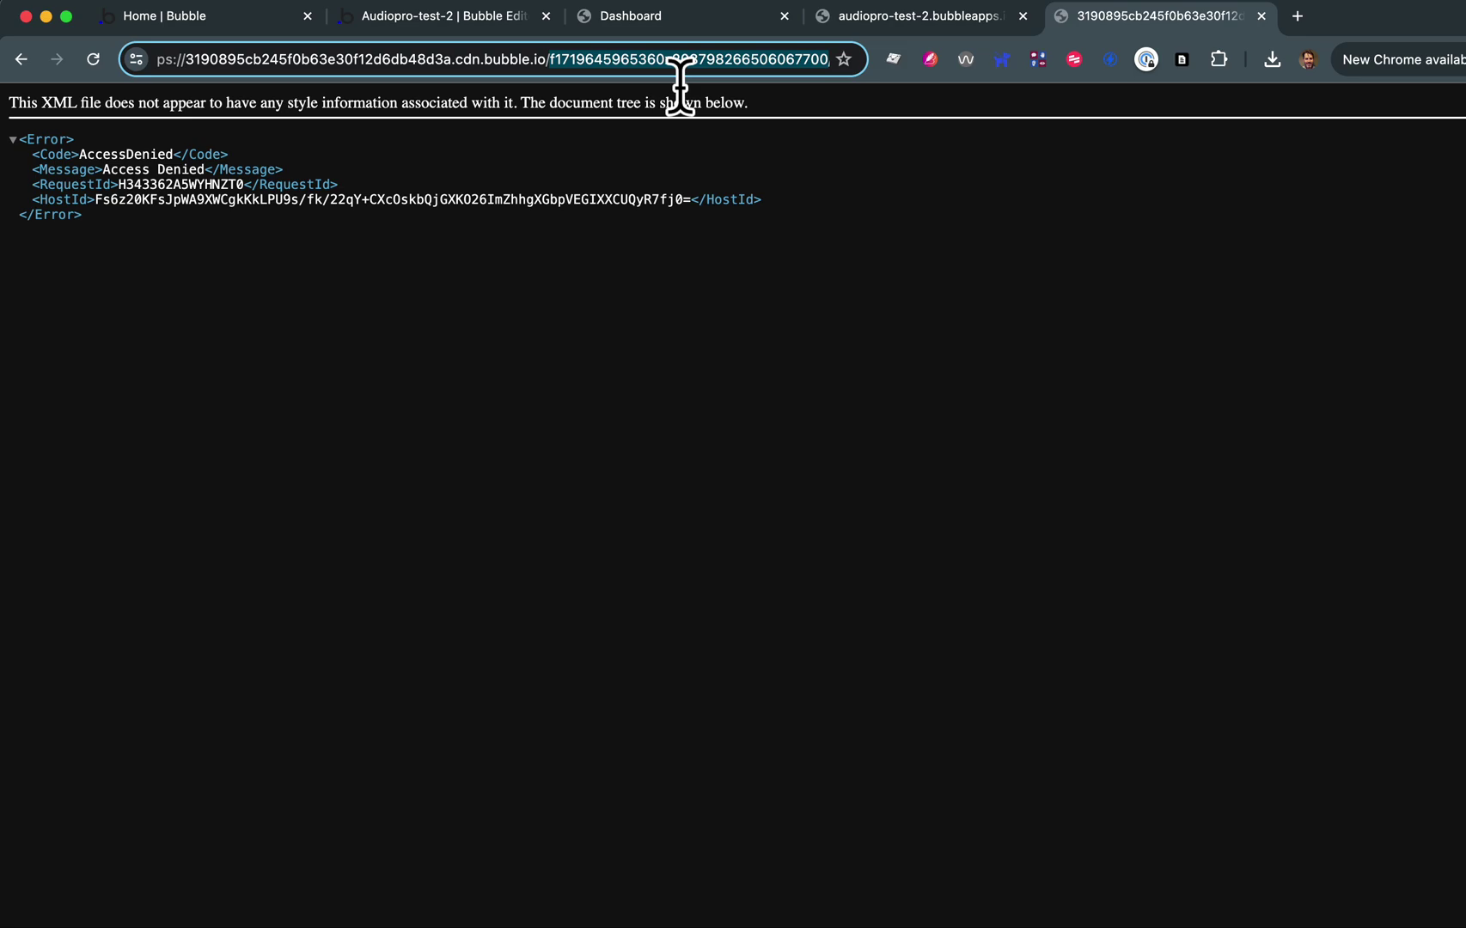
key(super+v)
key(Return)
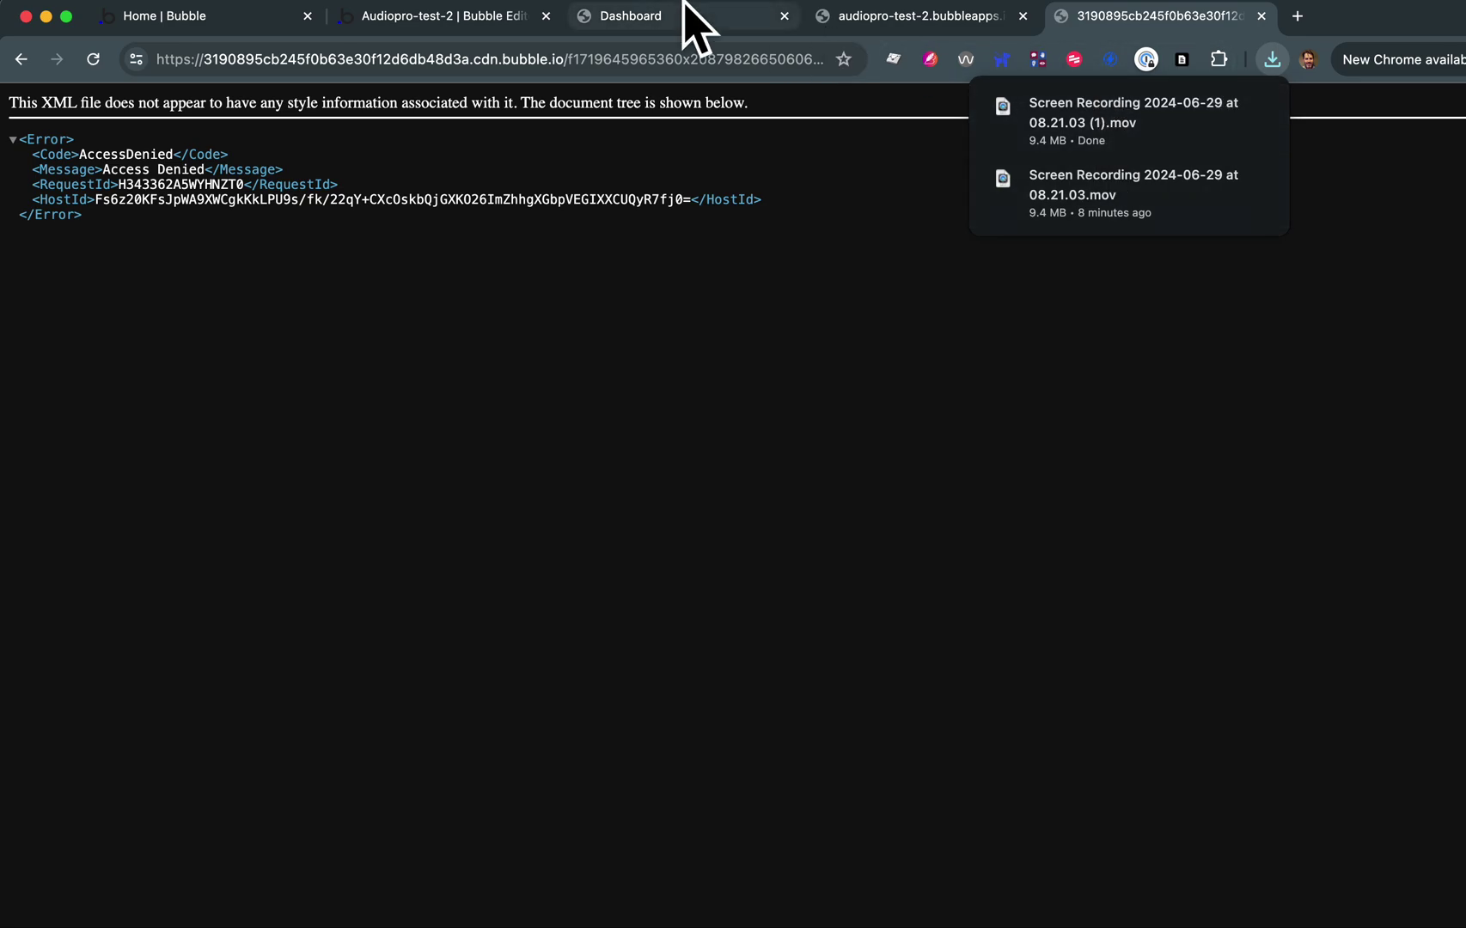
- Review the server log entries for the Assembly AI transcript request, its webhook_url and the HTTP response
click(445, 18)
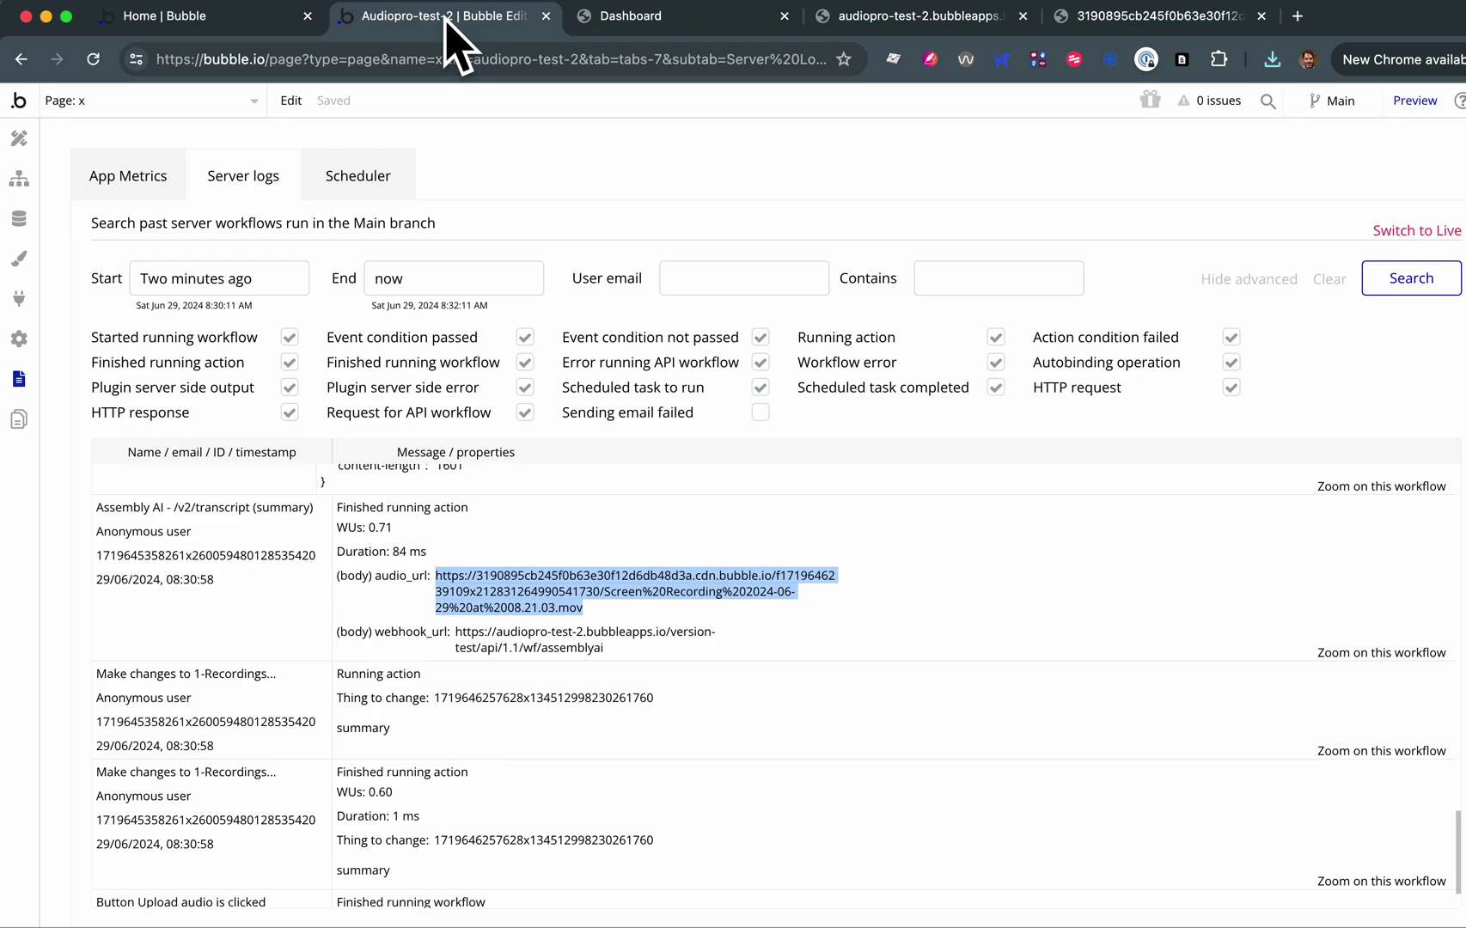
scroll(556, 619, down, 1)
scroll(546, 612, up, 6)
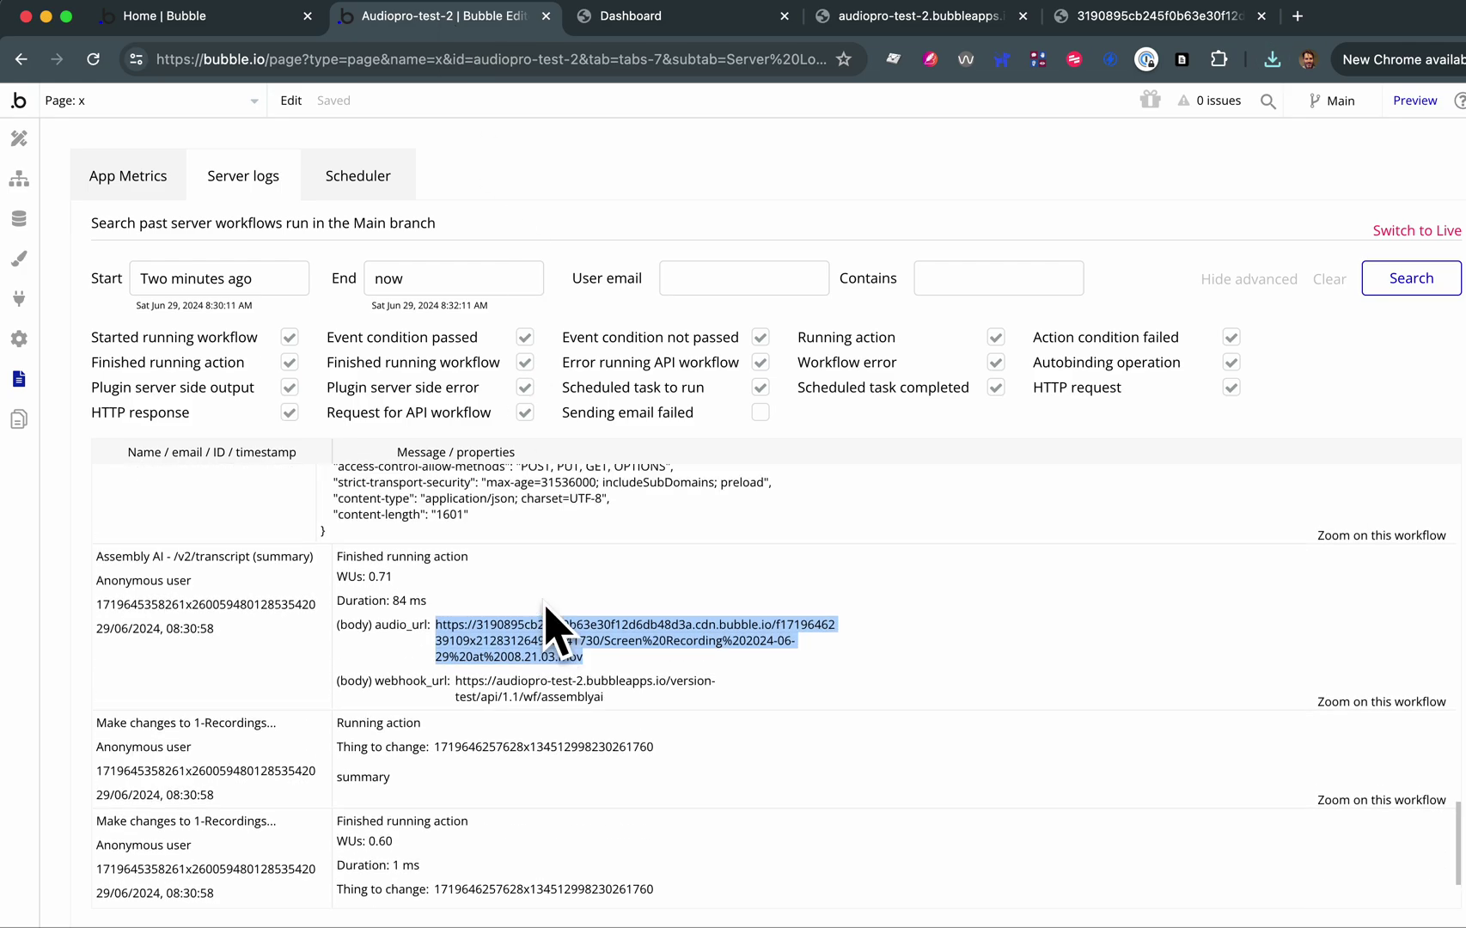
scroll(547, 612, down, 7)
scroll(546, 610, down, 5)
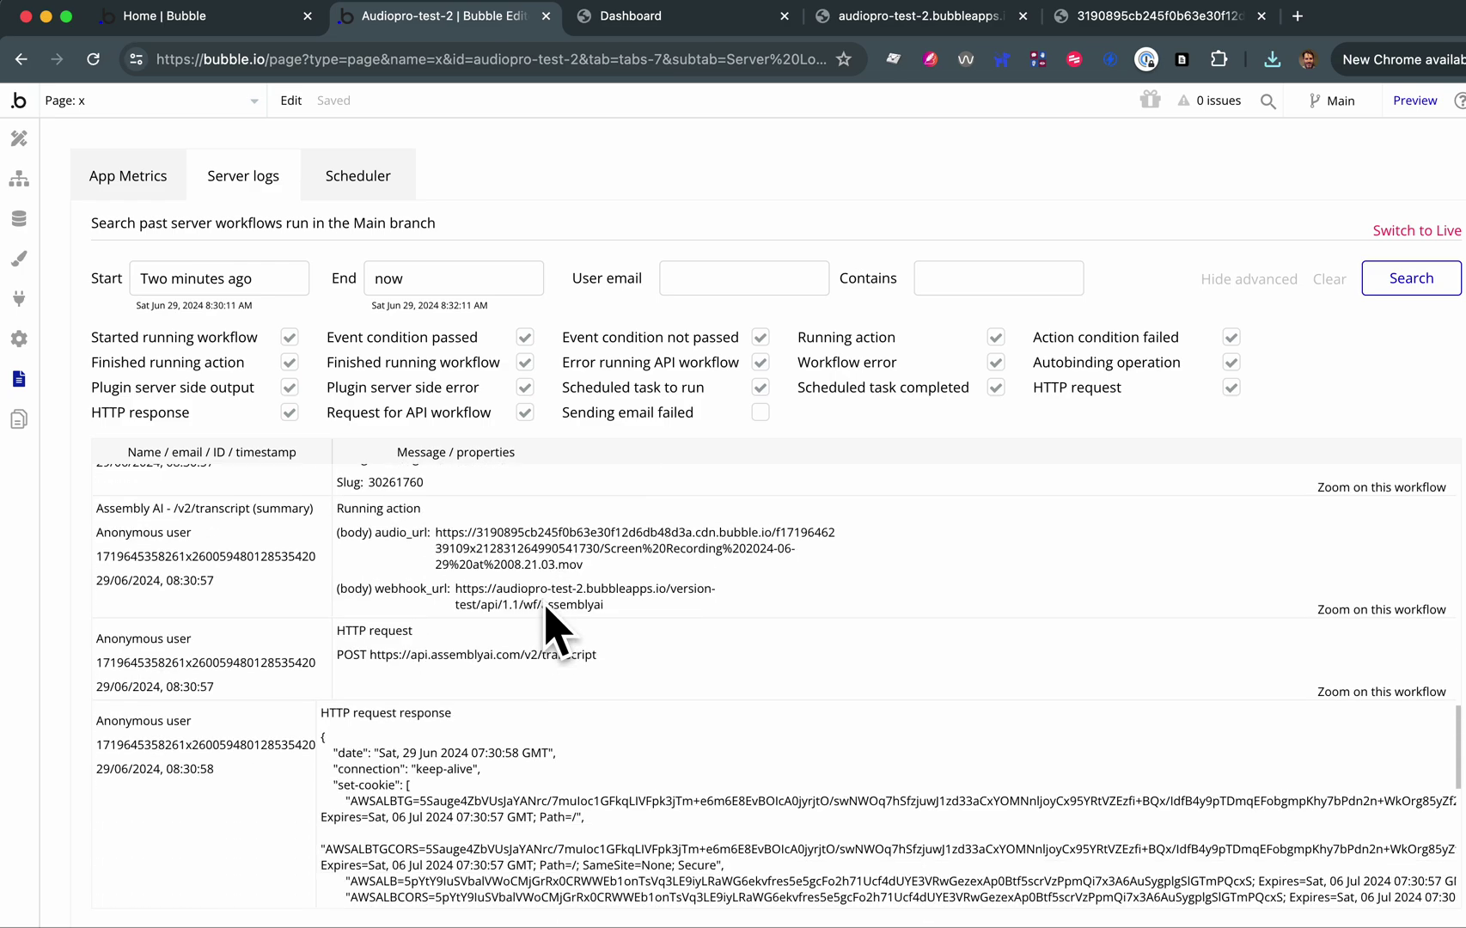
- Return to the Z debugs app data and select the logged entry's message
click(101, 105)
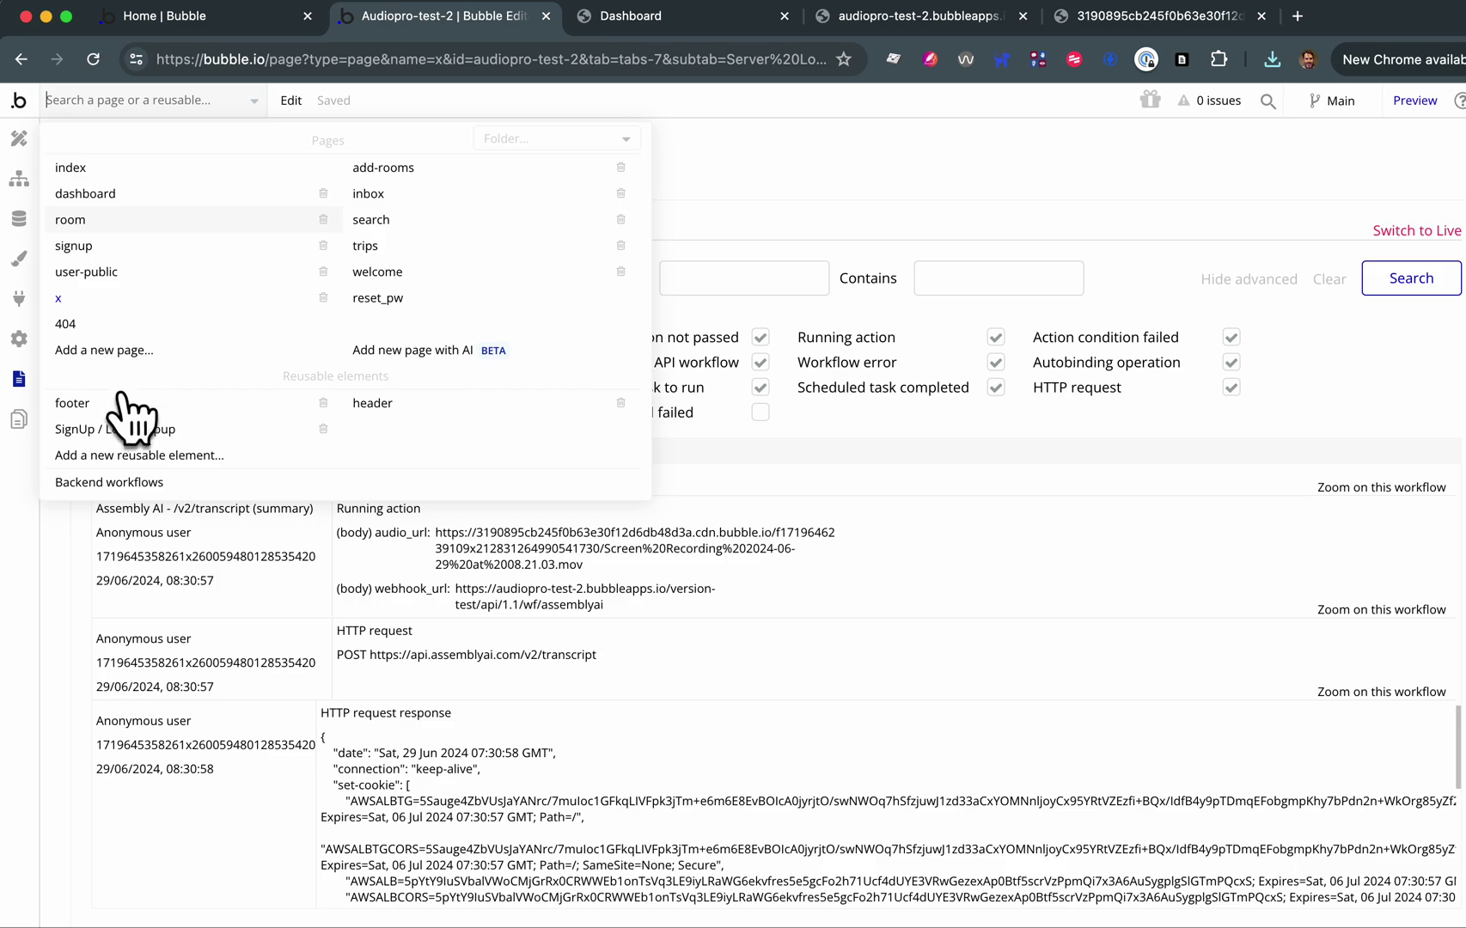
click(18, 220)
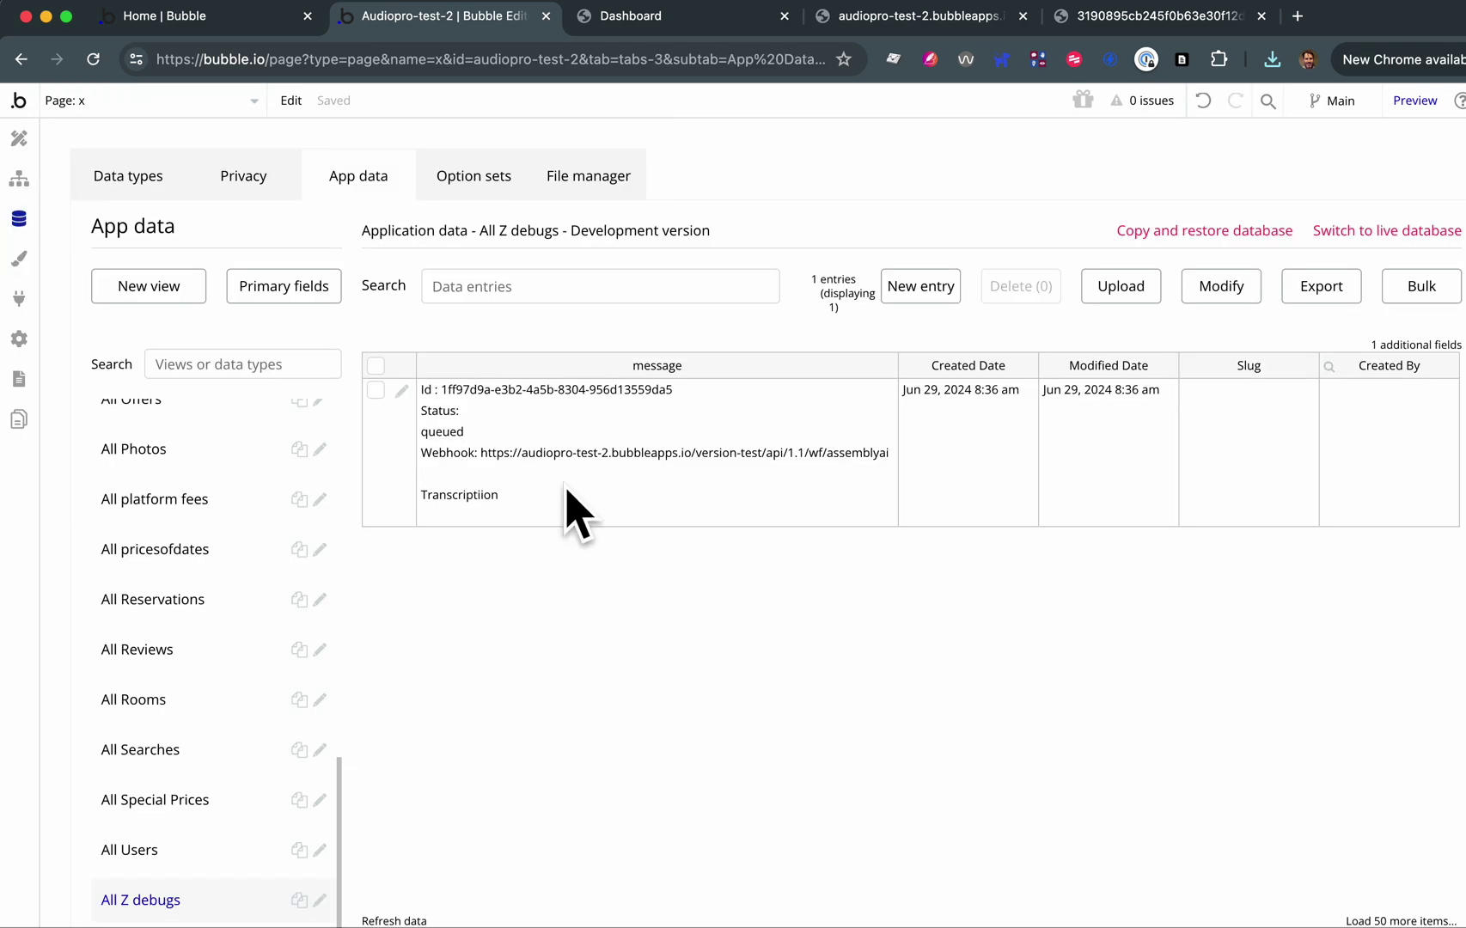
click(564, 411)
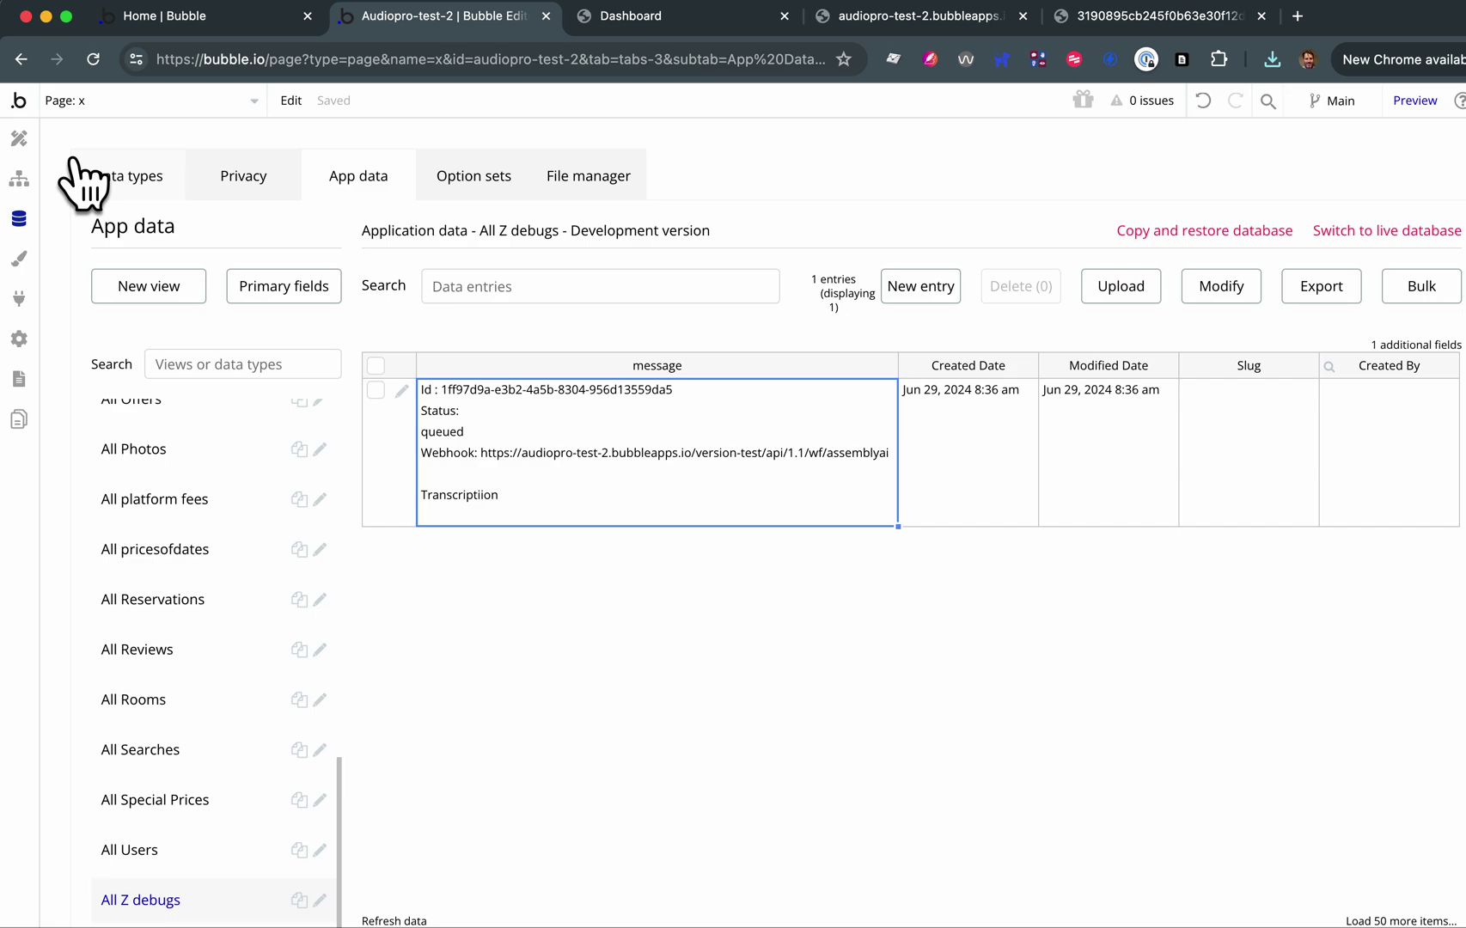
- Open the assemblyai backend workflow and inspect the message text of its Z debug creation action
click(96, 101)
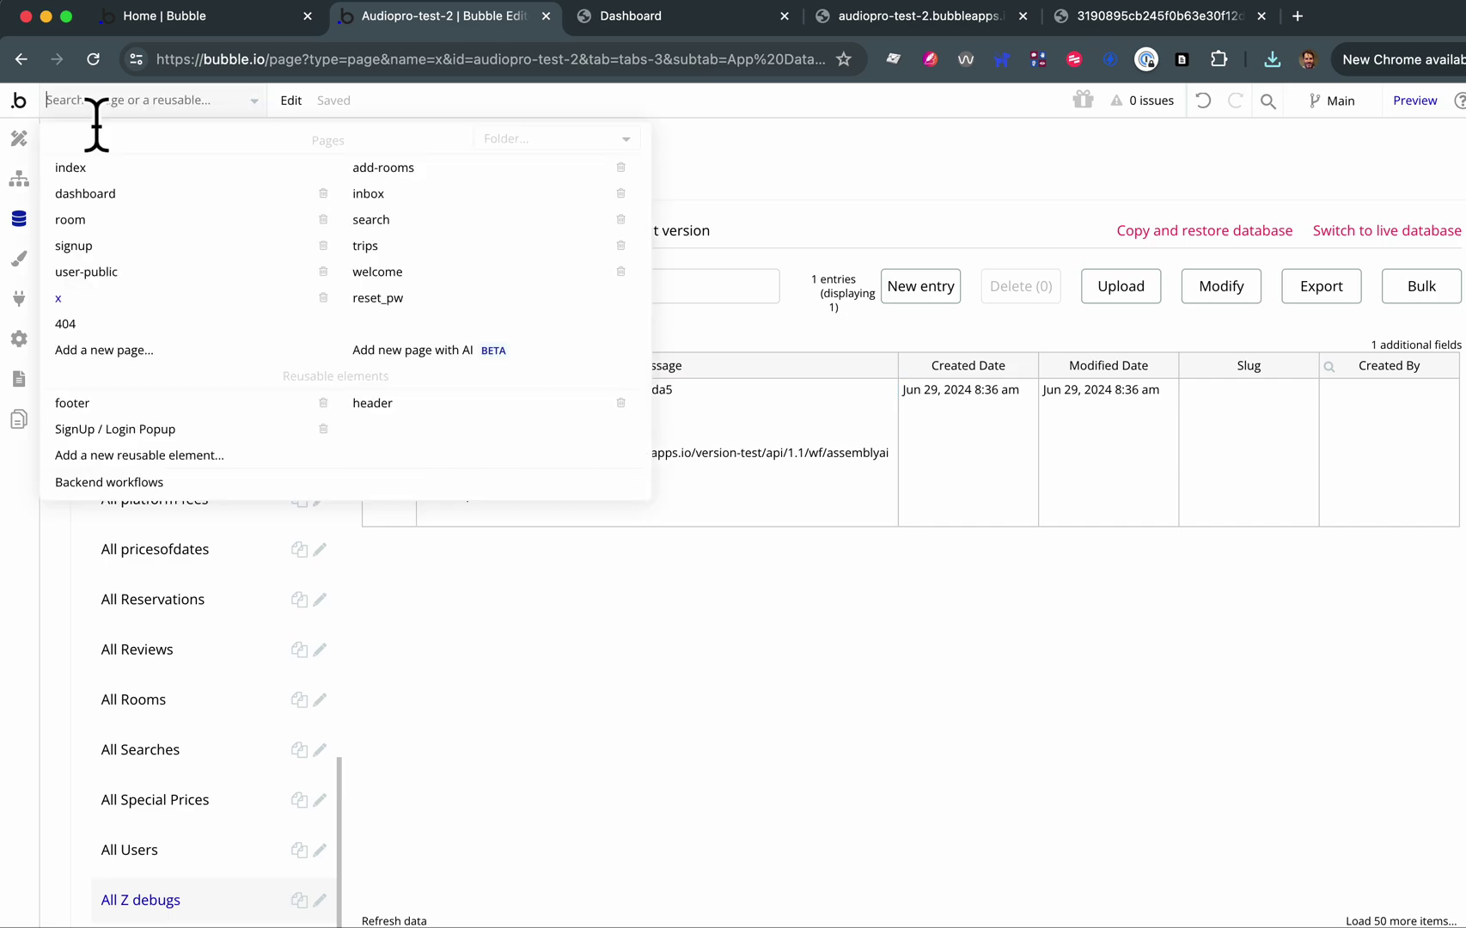
click(69, 482)
click(170, 245)
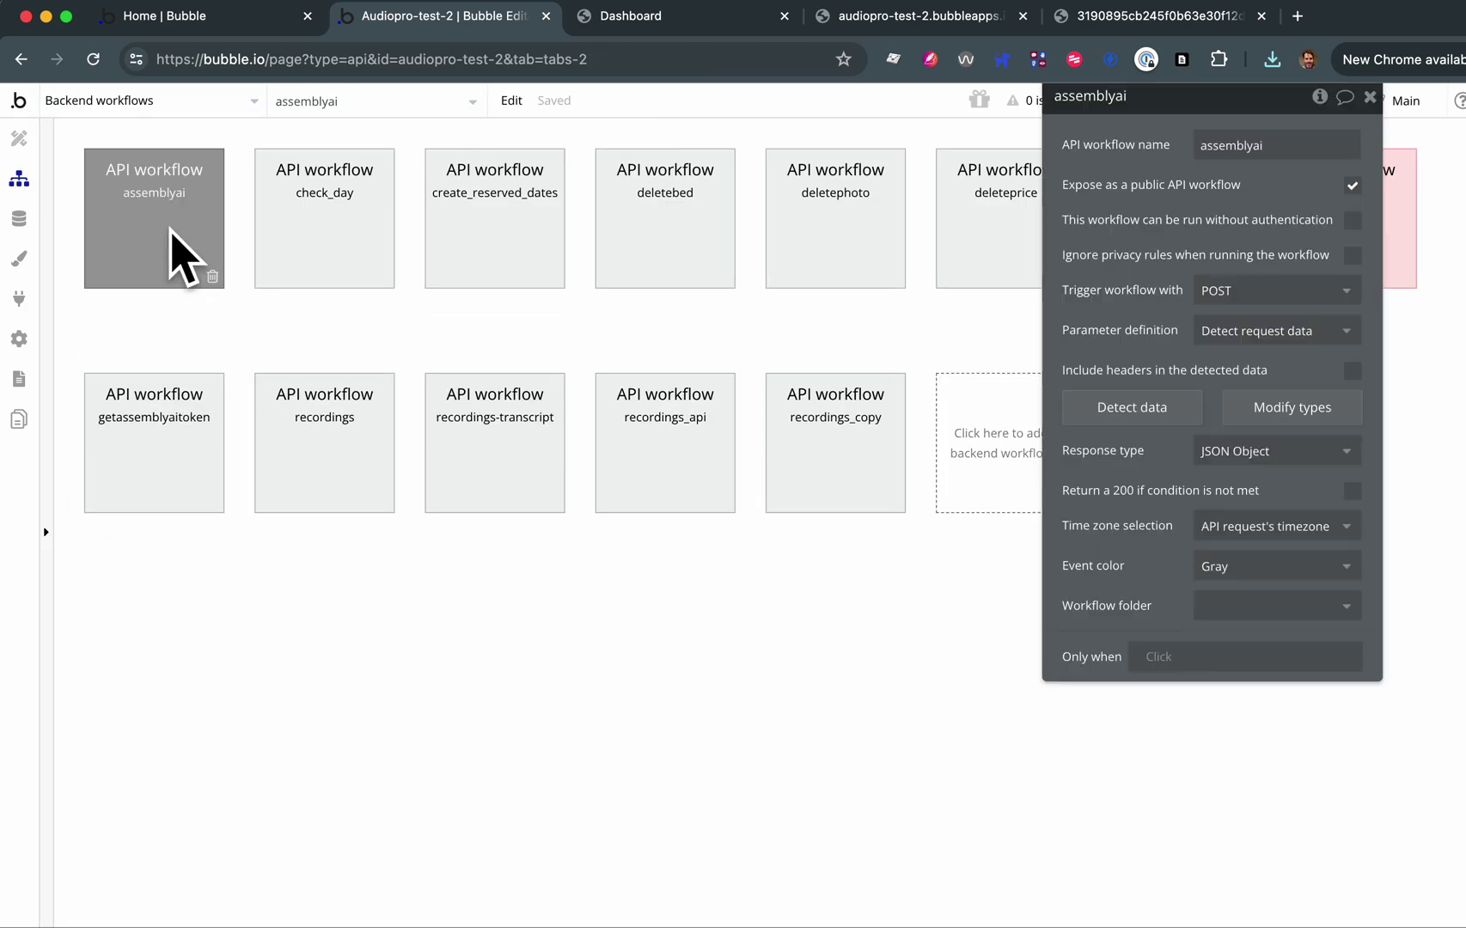
click(172, 361)
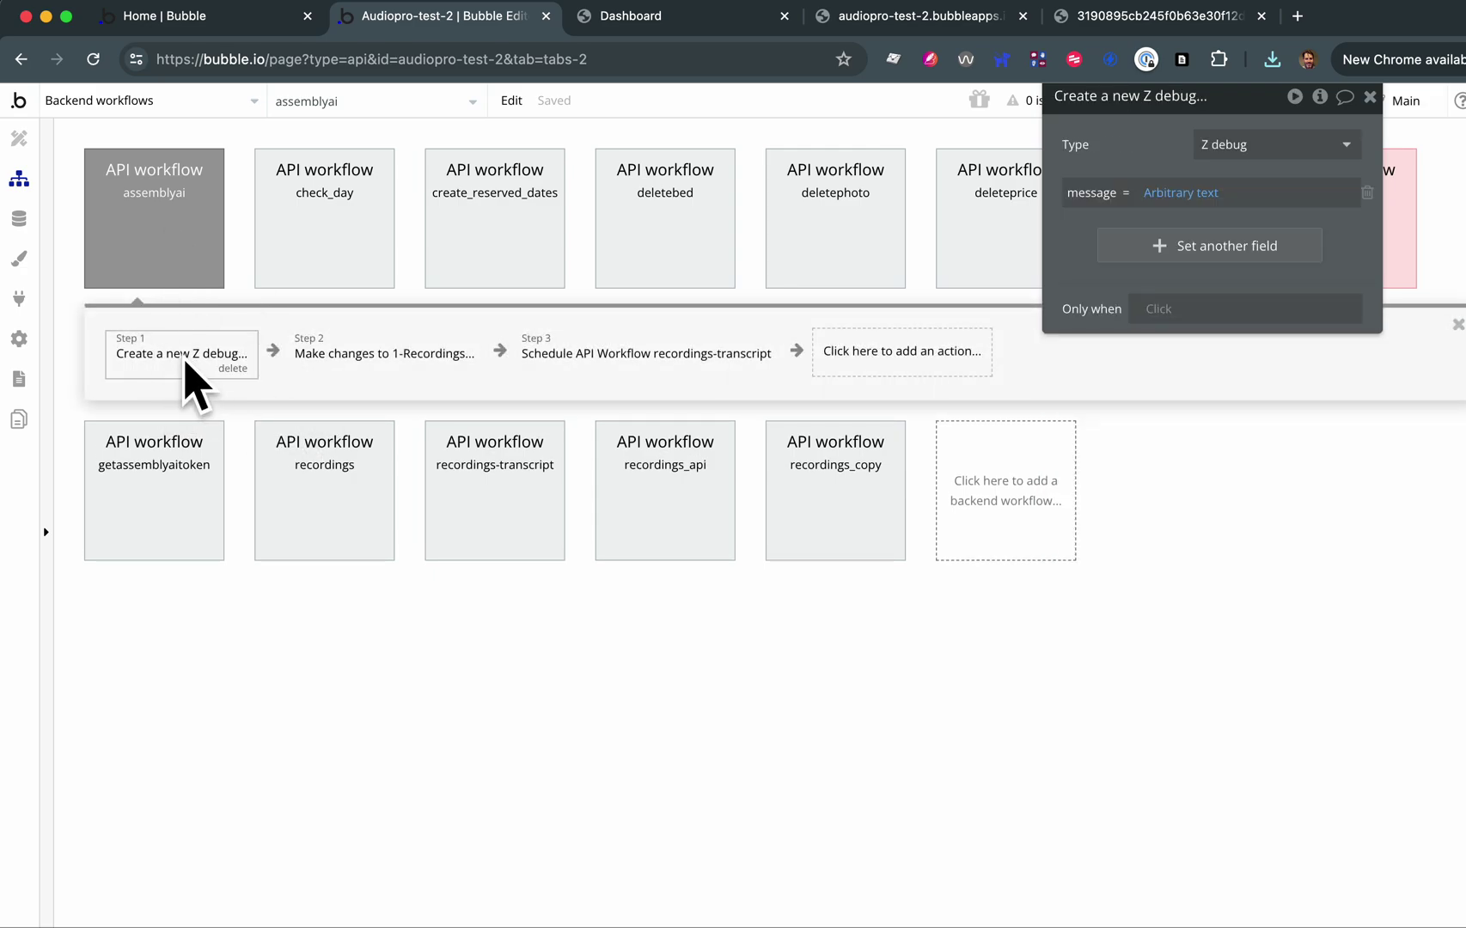
click(1179, 193)
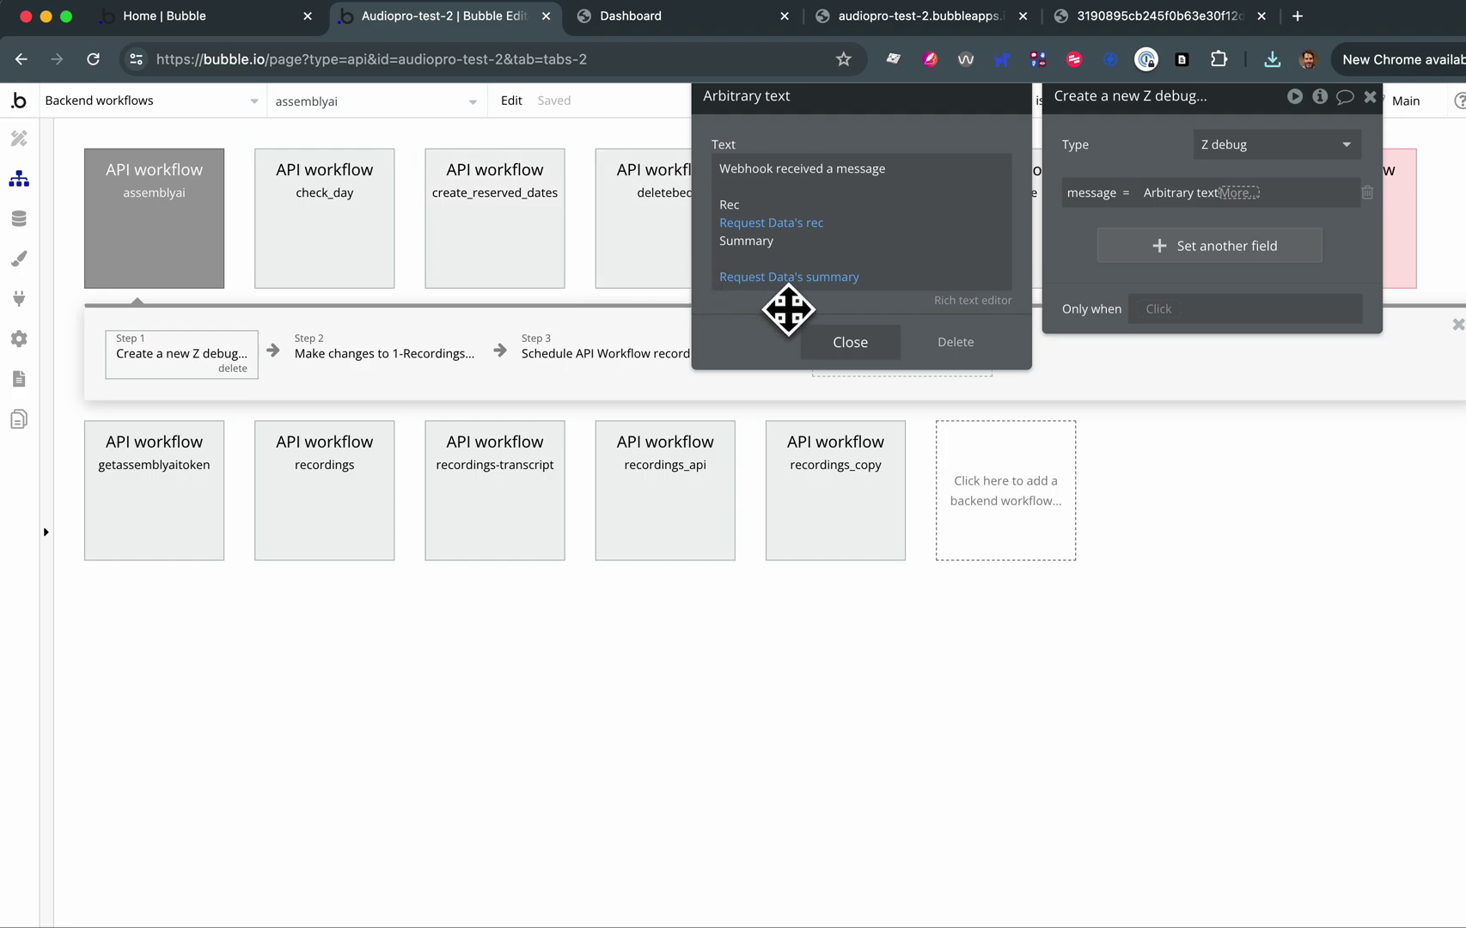
click(847, 344)
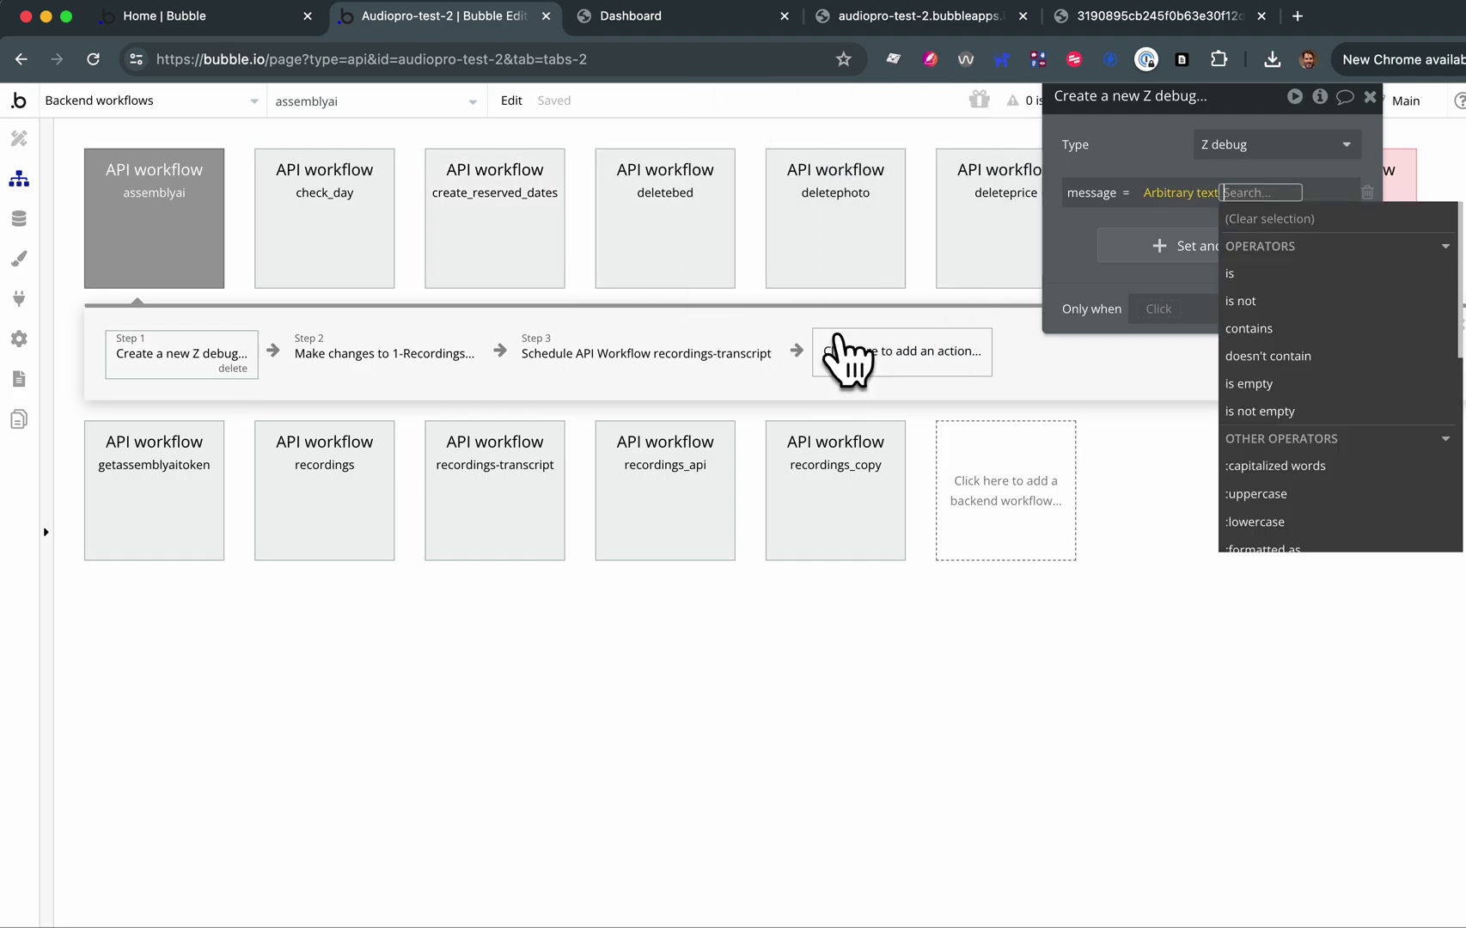
click(1125, 152)
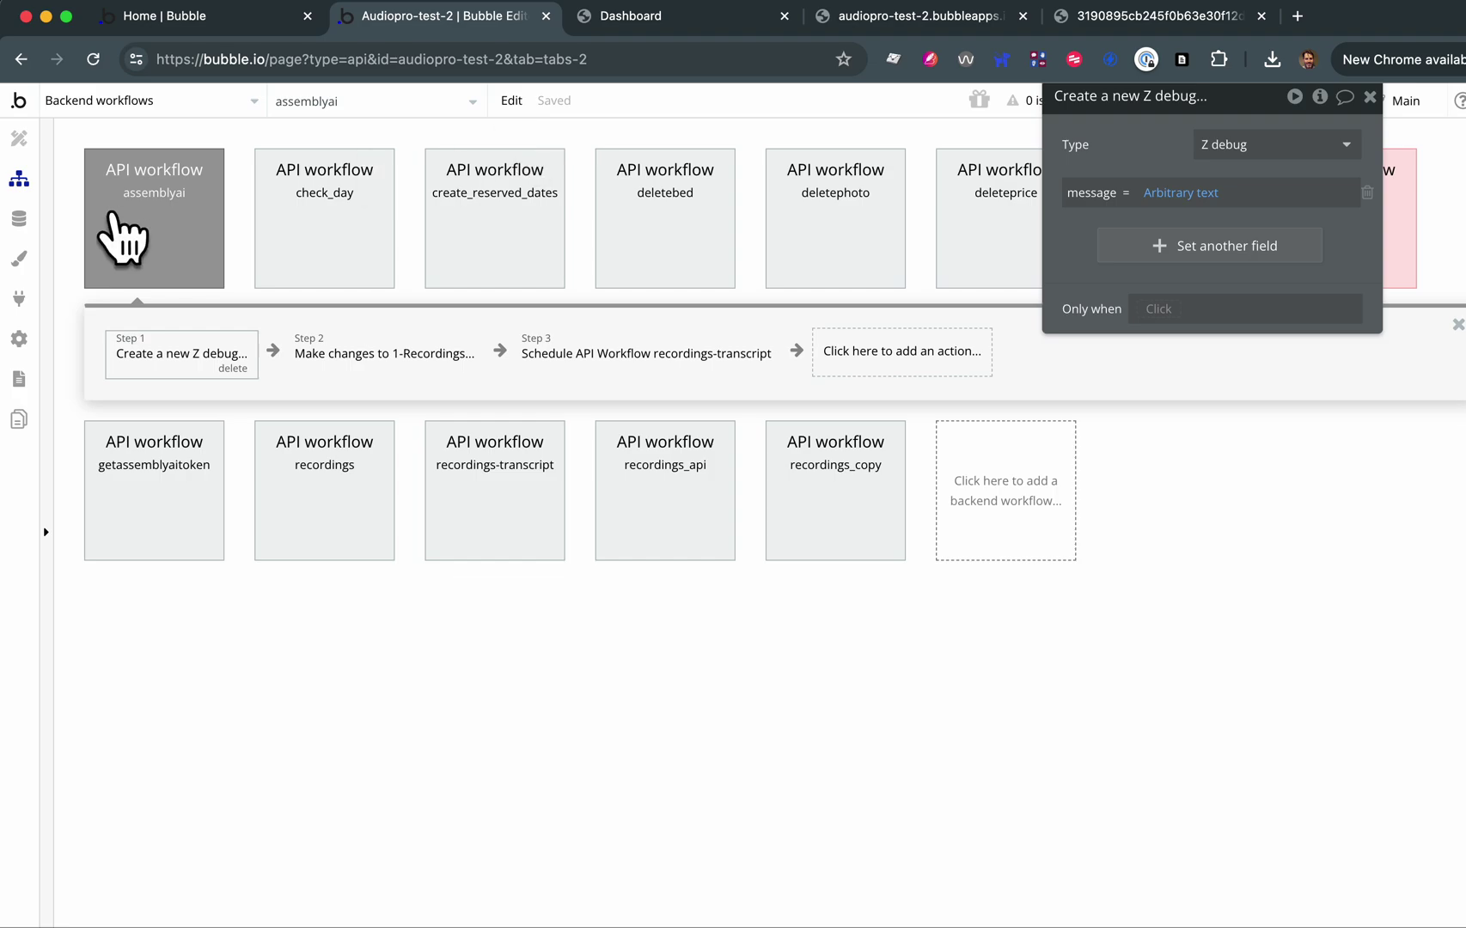
- Review the assemblyai workflow's public API settings and its actions that schedule recordings-transcript and update the recording's summary
click(121, 238)
click(1352, 185)
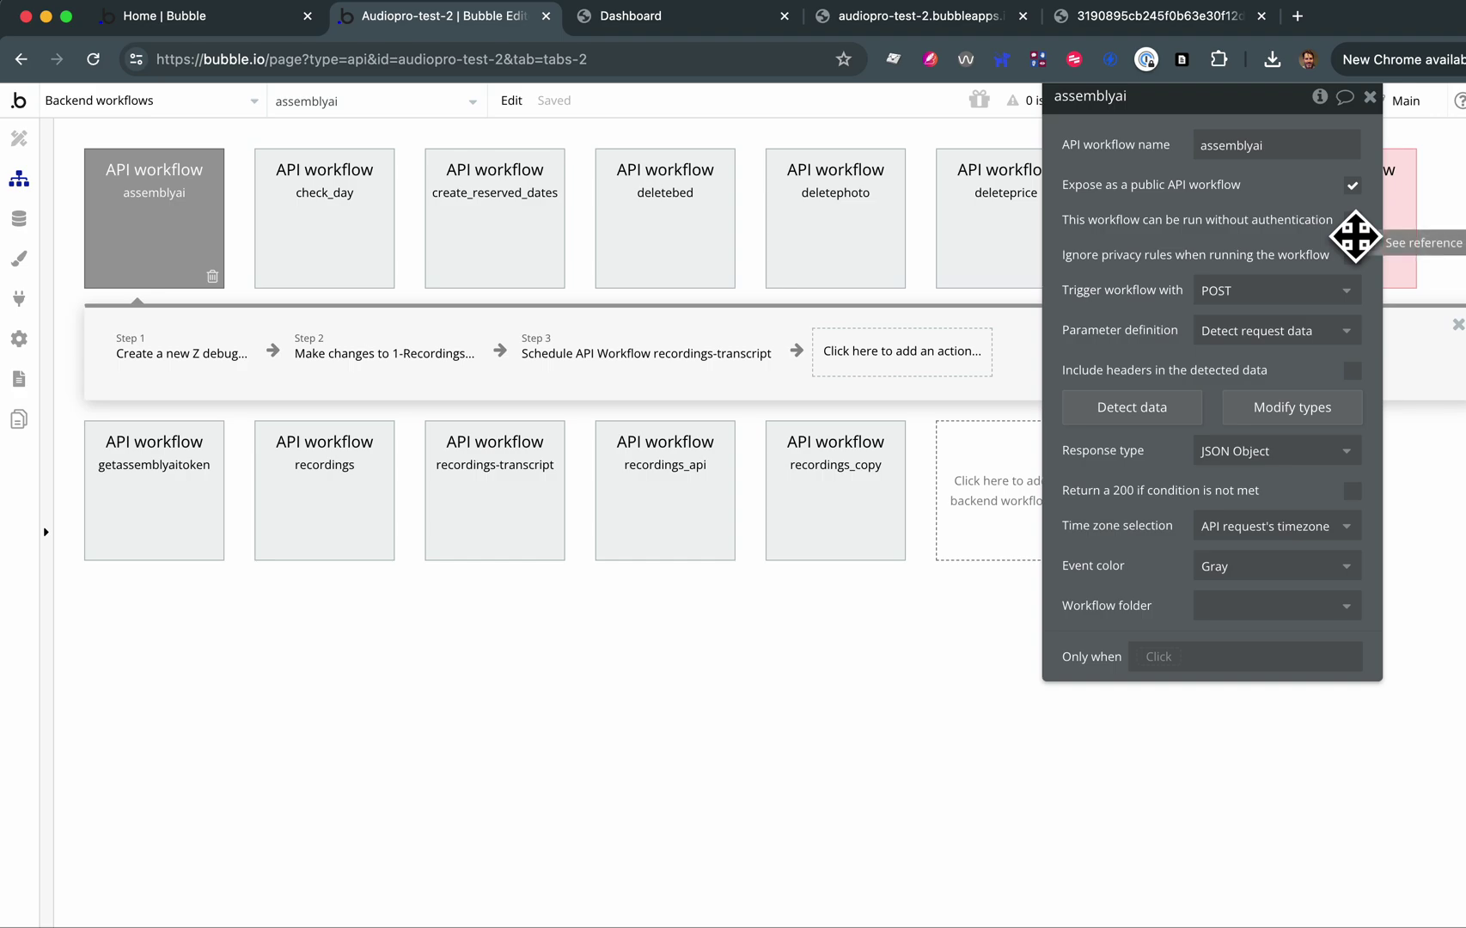
click(684, 353)
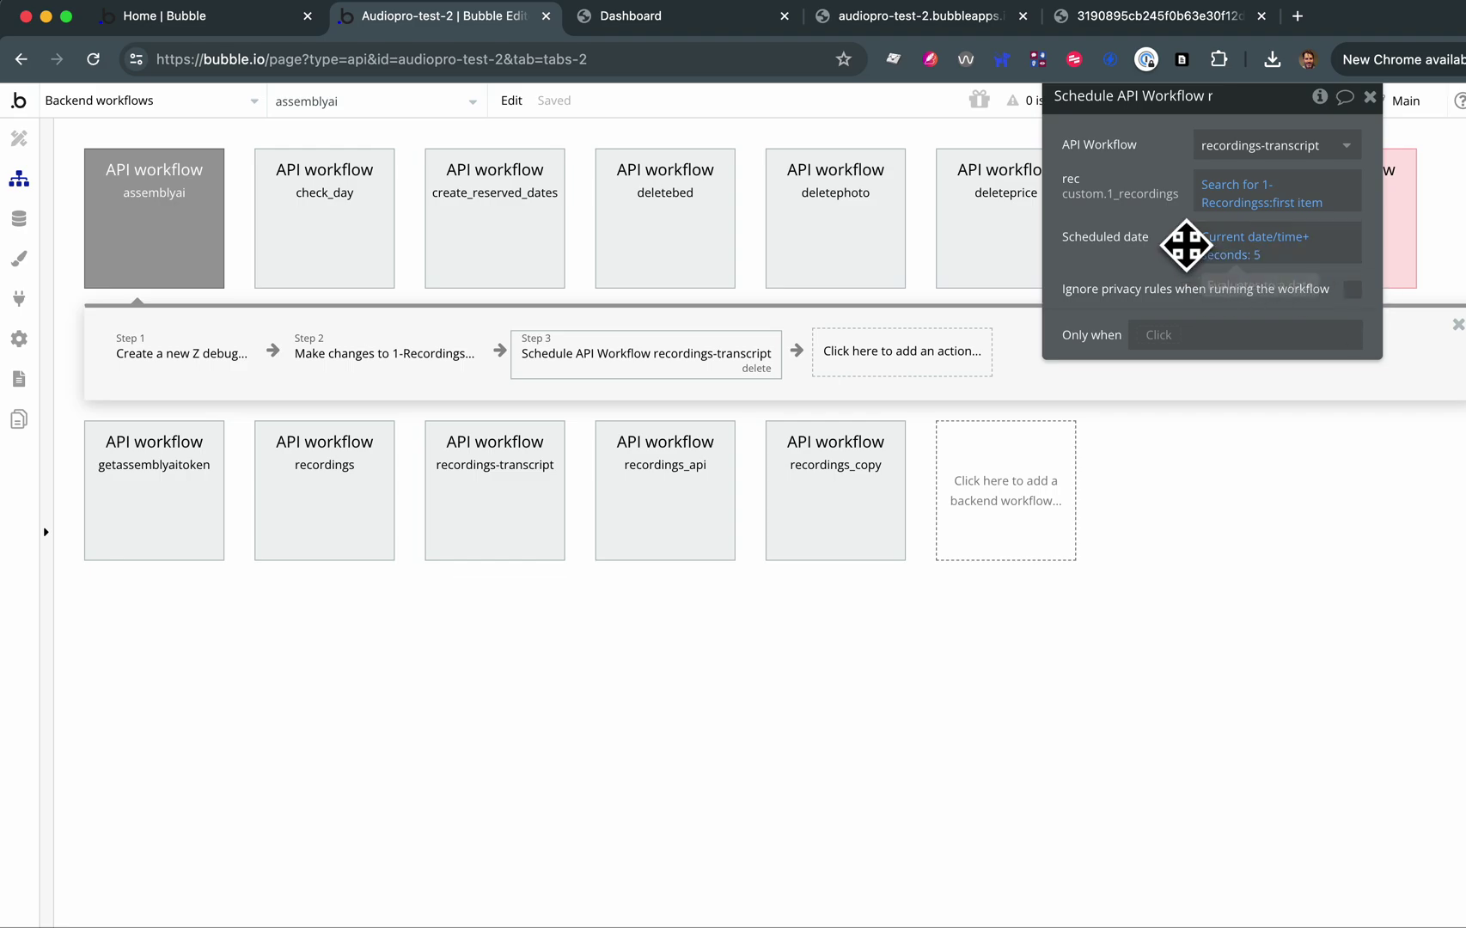
click(133, 234)
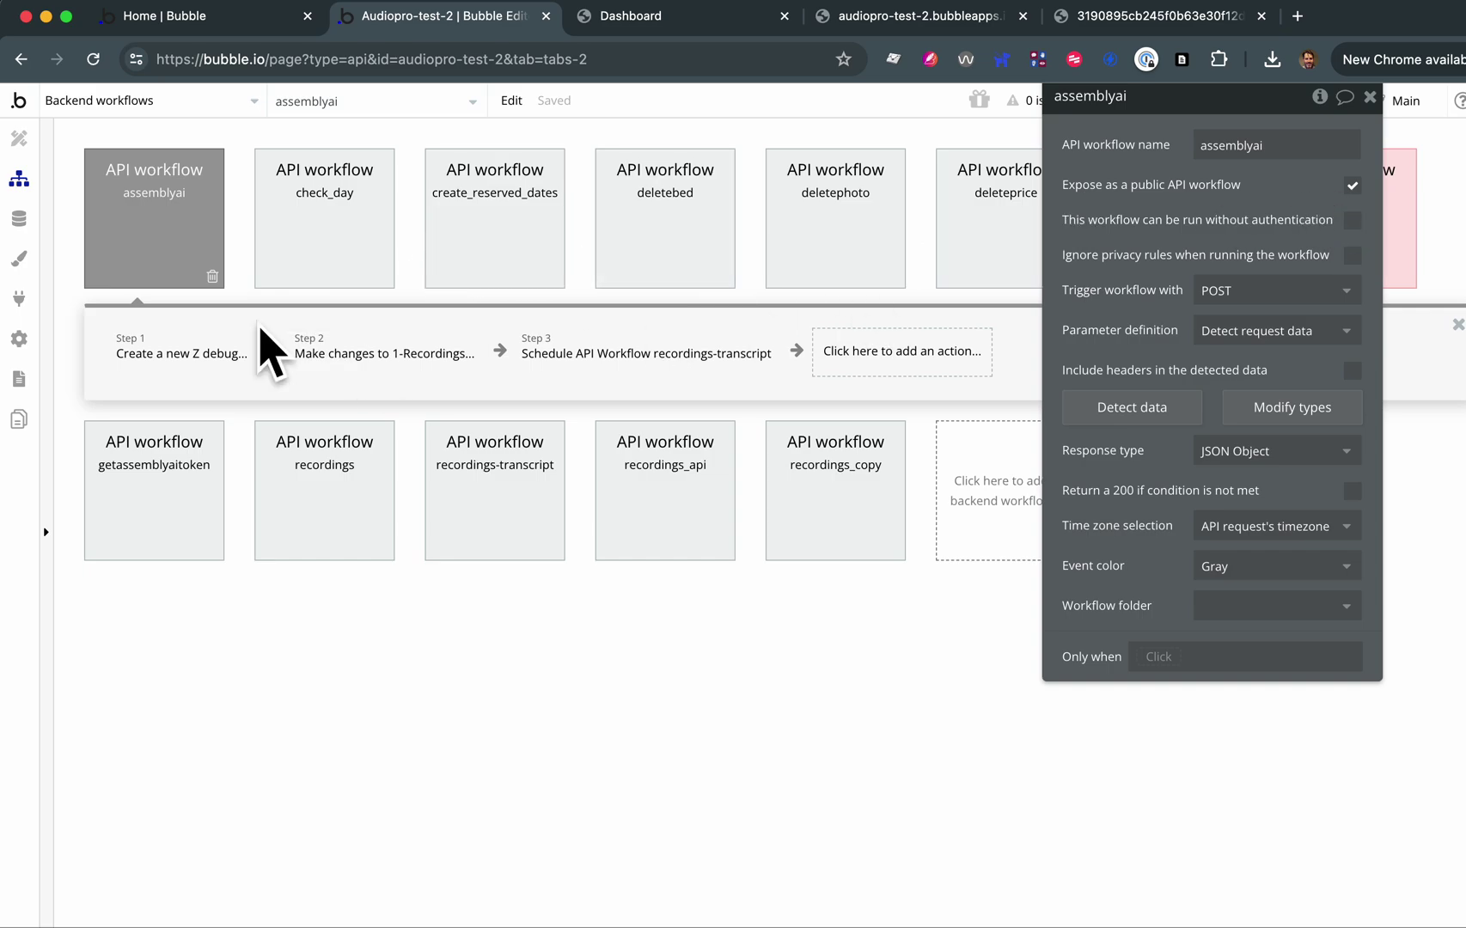
click(383, 354)
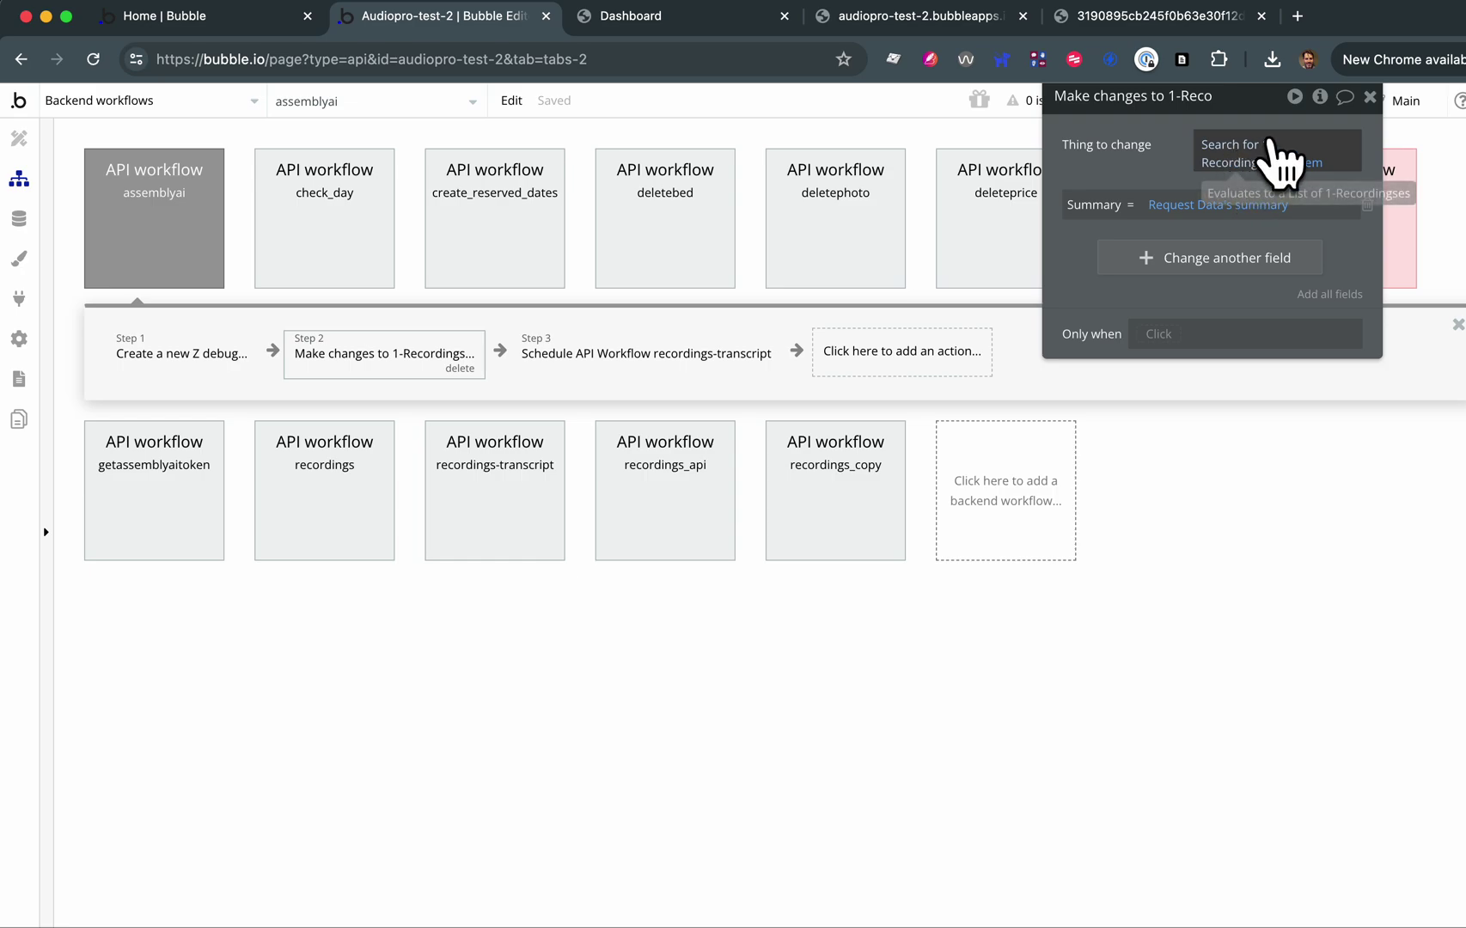
- Check the privacy rules defined for the 1-Recordings data type
click(20, 220)
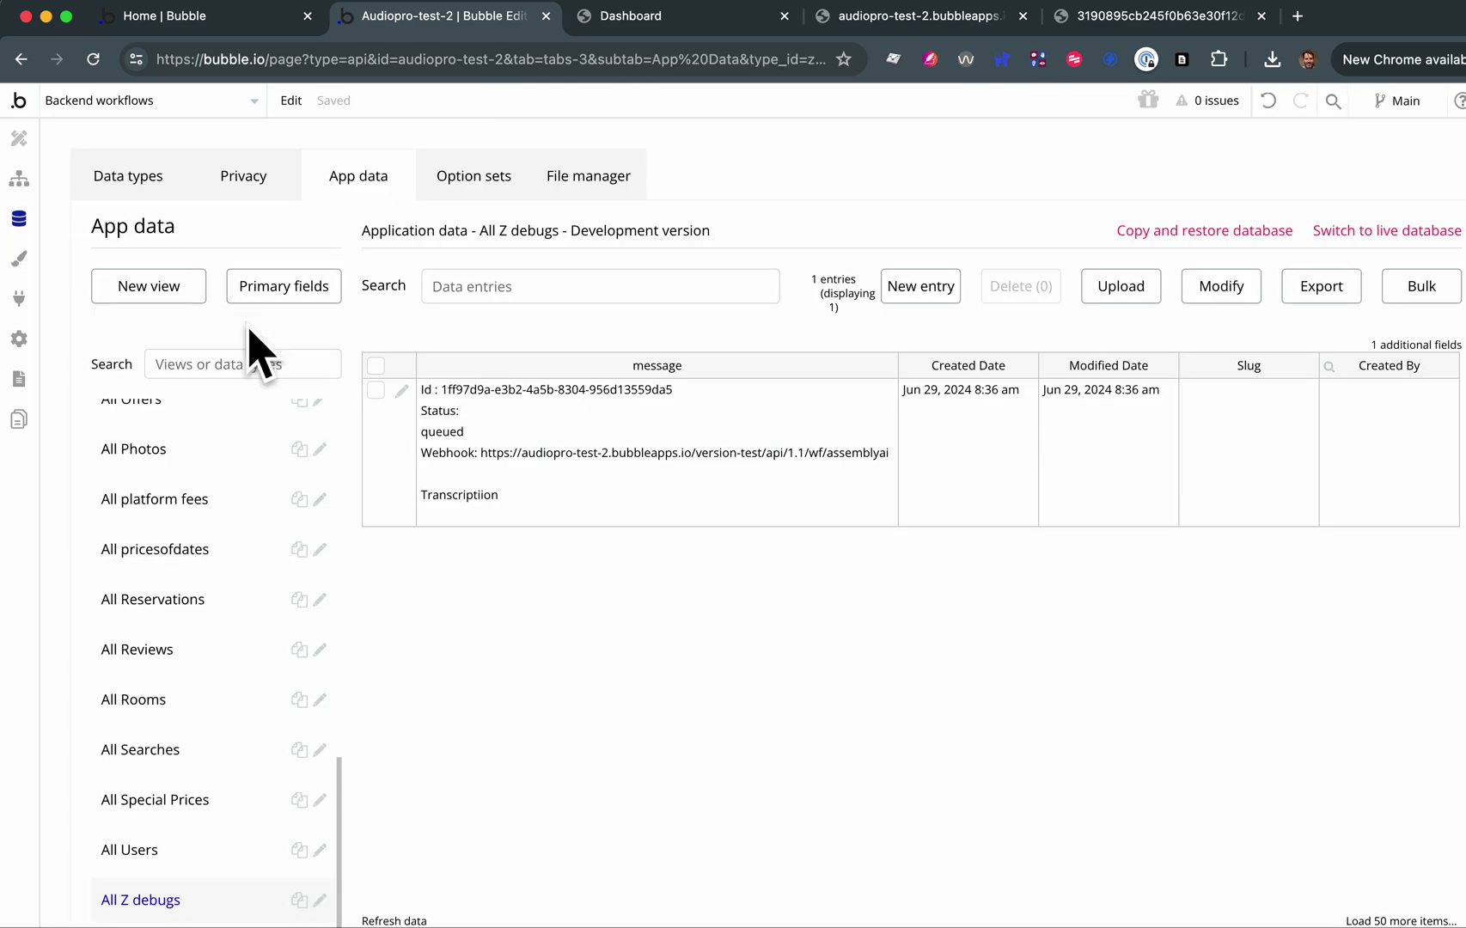
click(240, 178)
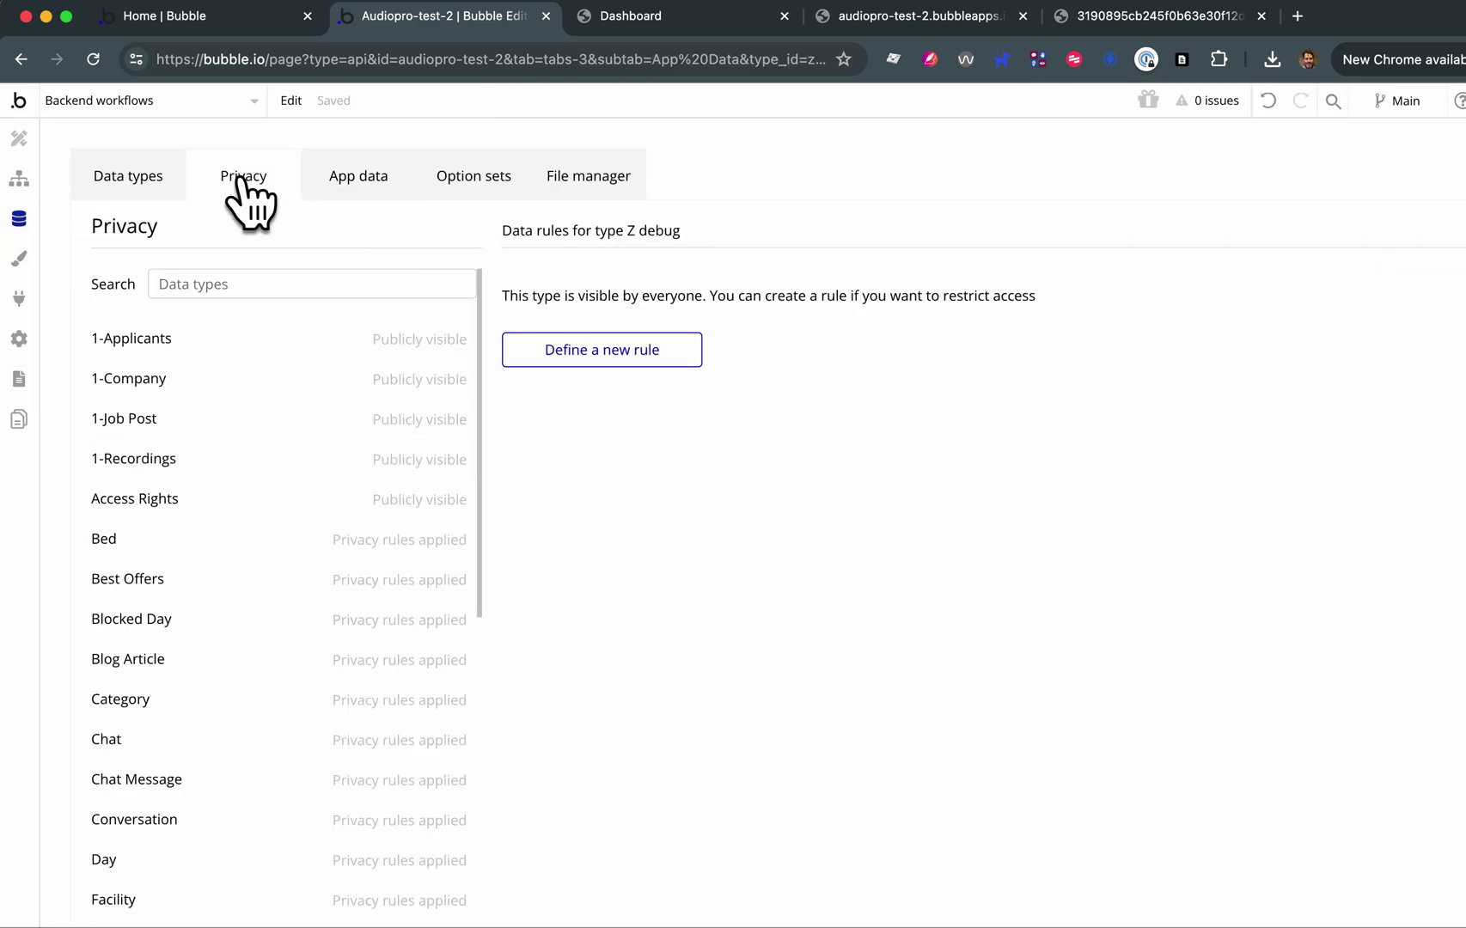
click(167, 461)
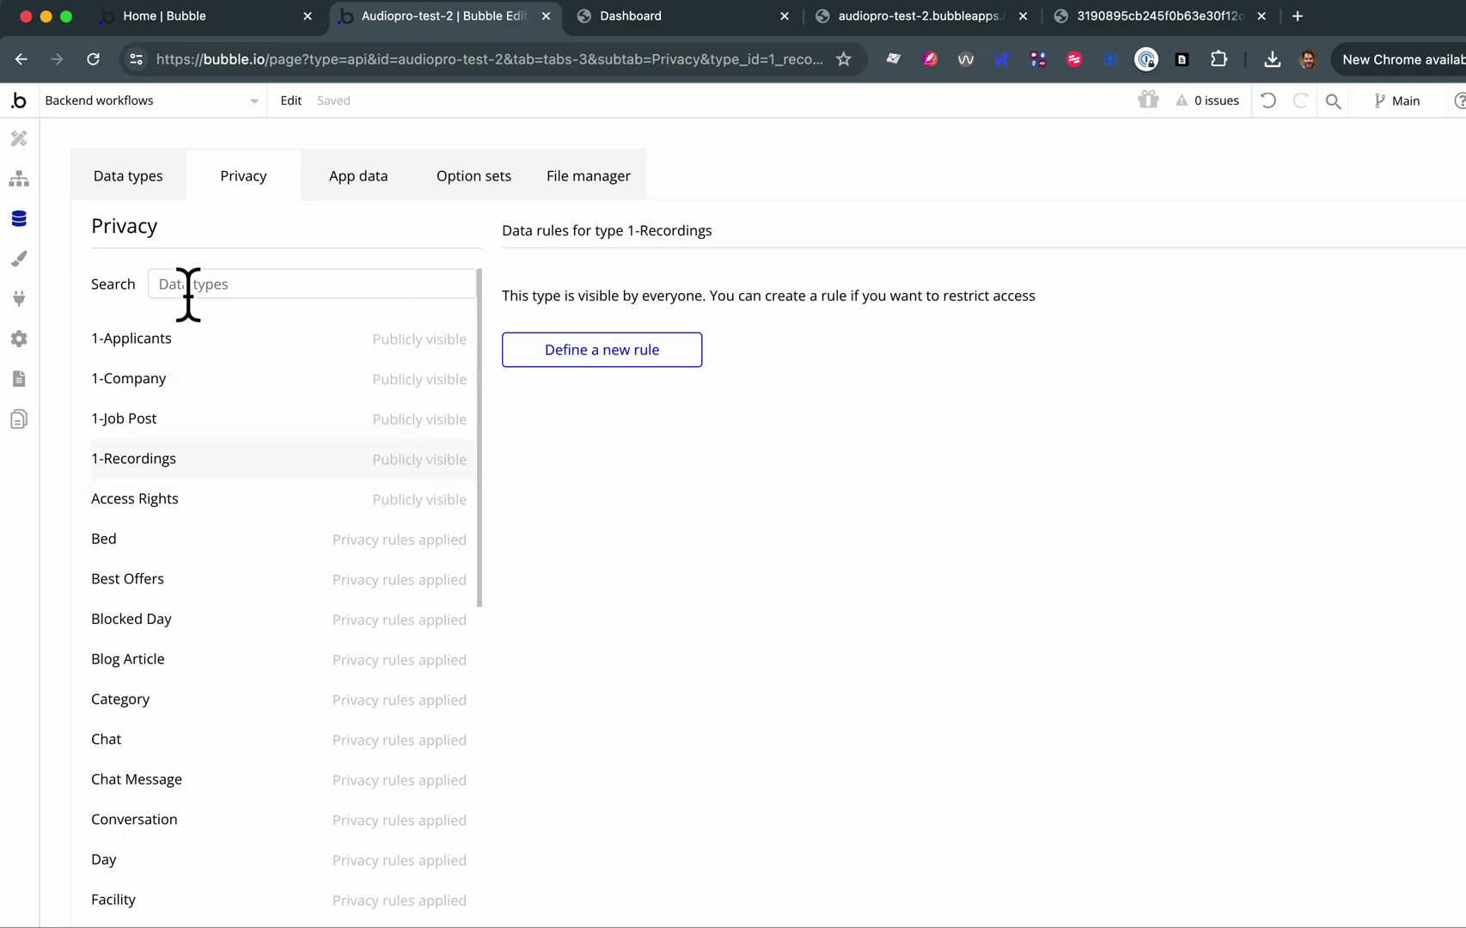
- Return to the assemblyai backend workflow and review its API settings, Z debug creation action and 1-Recordings change action
click(18, 179)
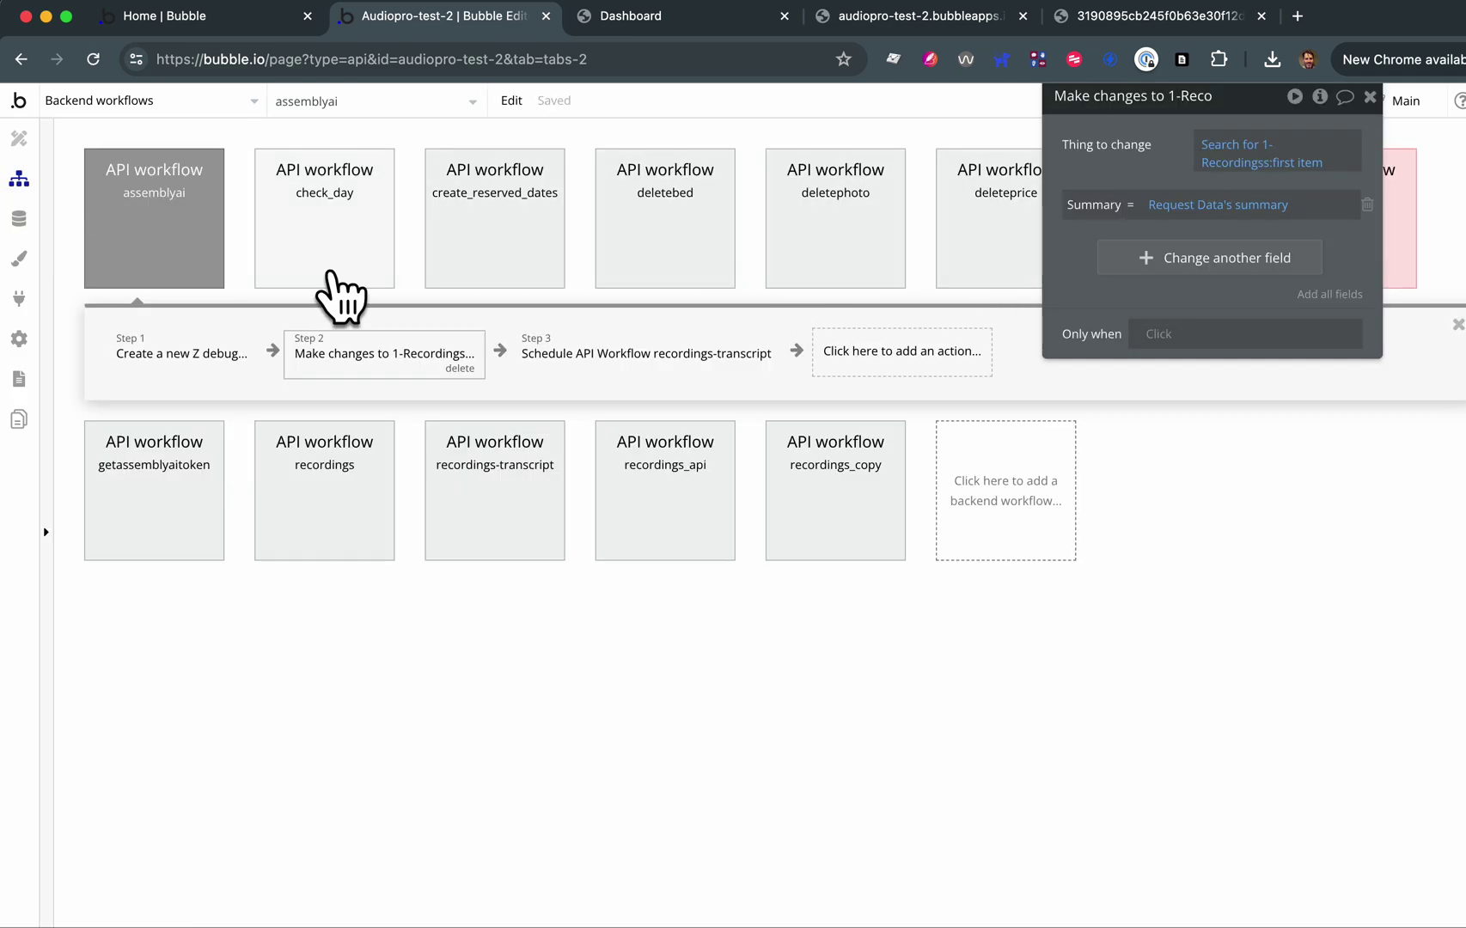
click(154, 246)
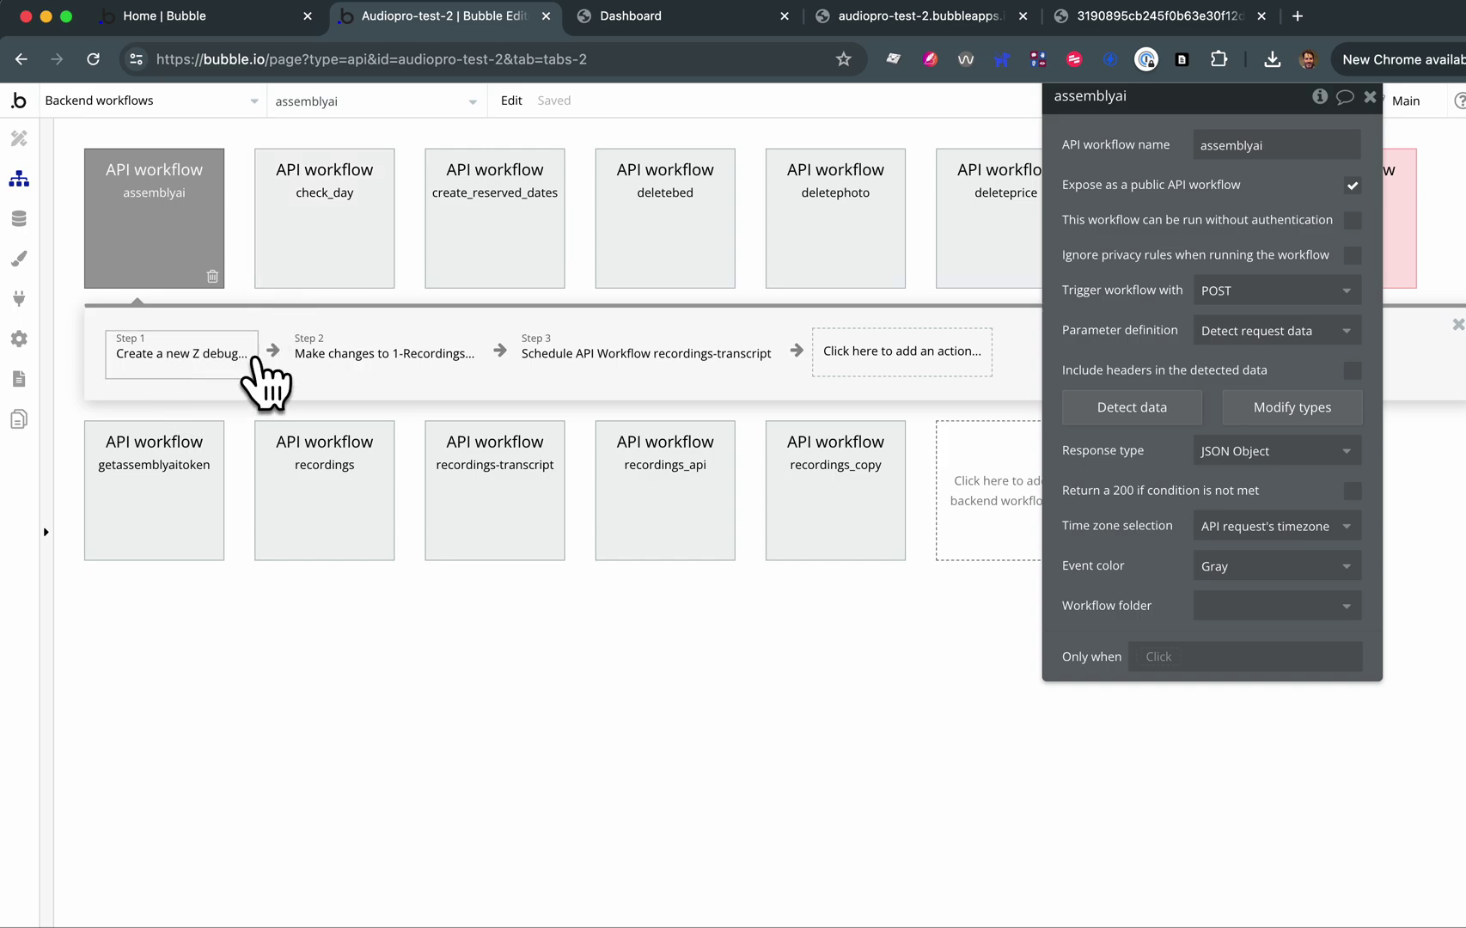
click(389, 354)
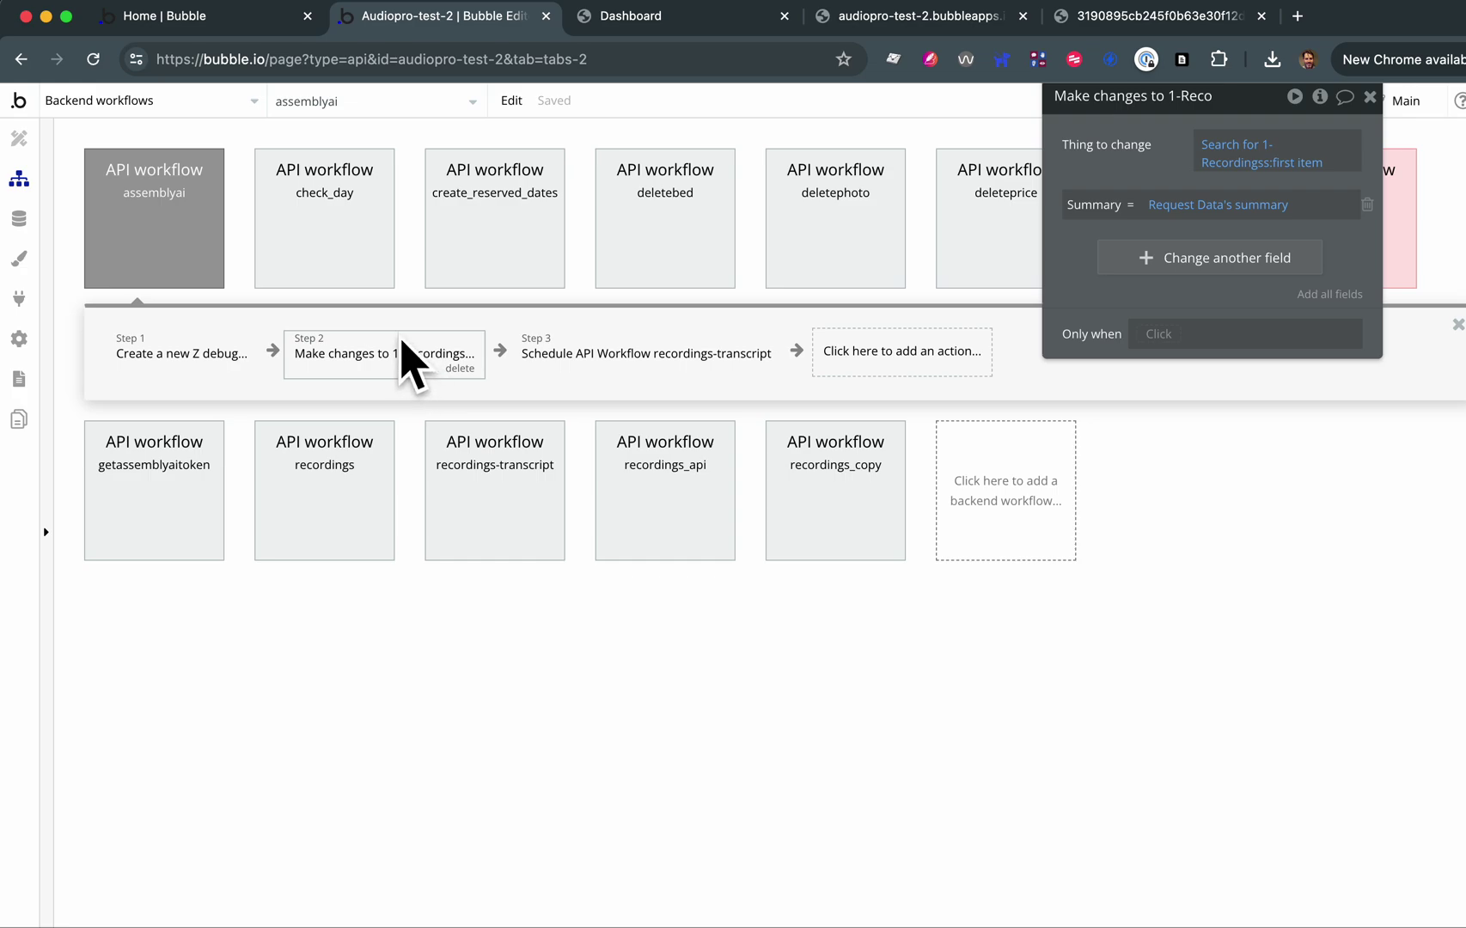
click(222, 356)
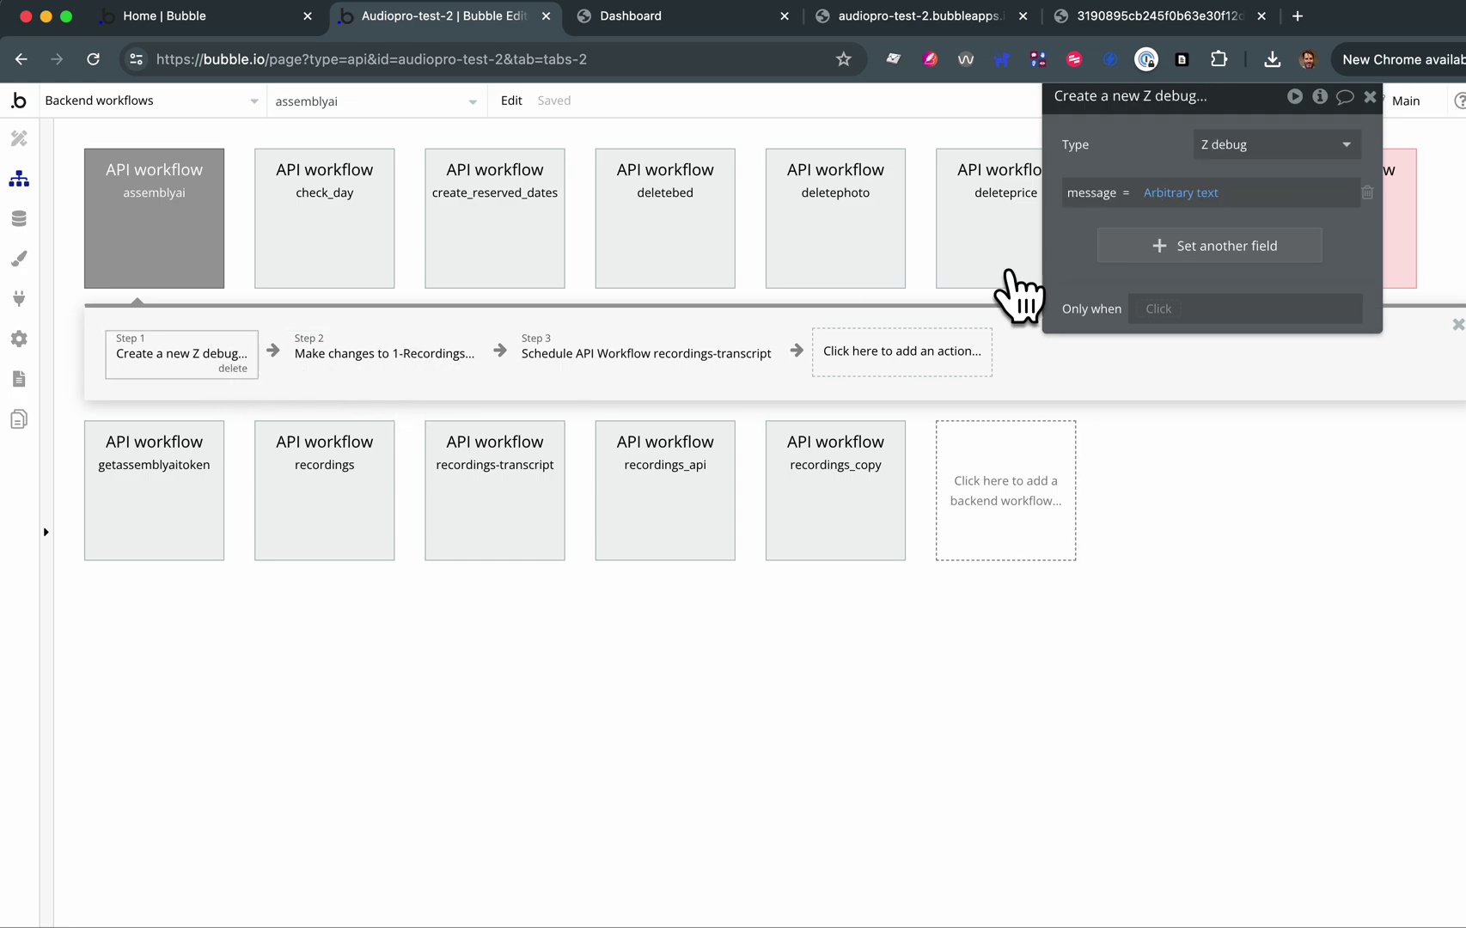
click(361, 354)
- Set the assemblyai workflow's recordings-transcript scheduling action to ignore privacy rules when running the workflow
click(628, 340)
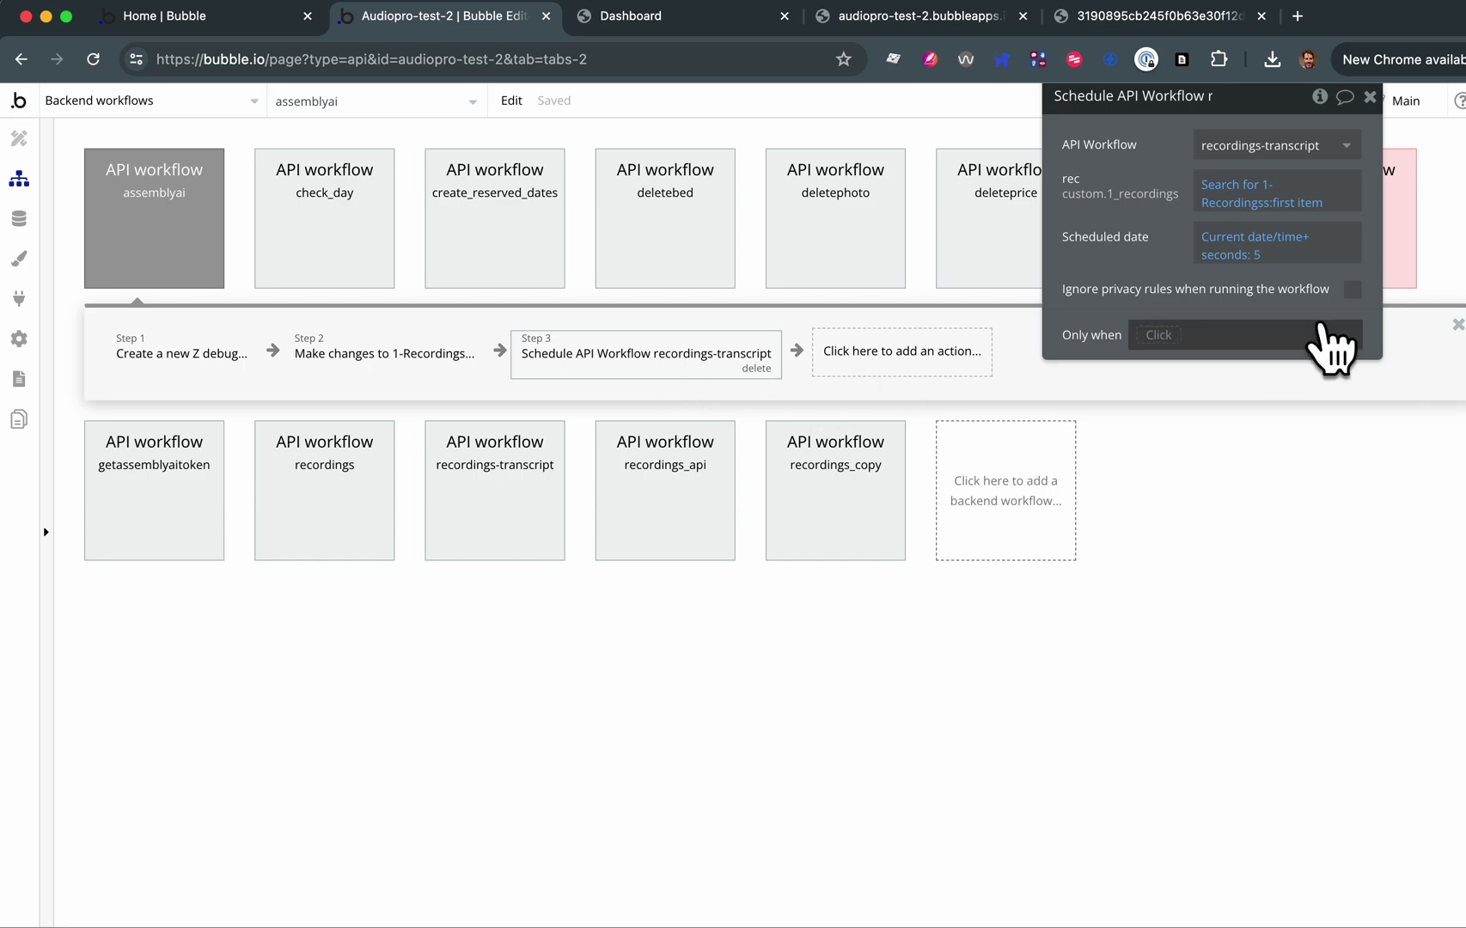
click(1353, 290)
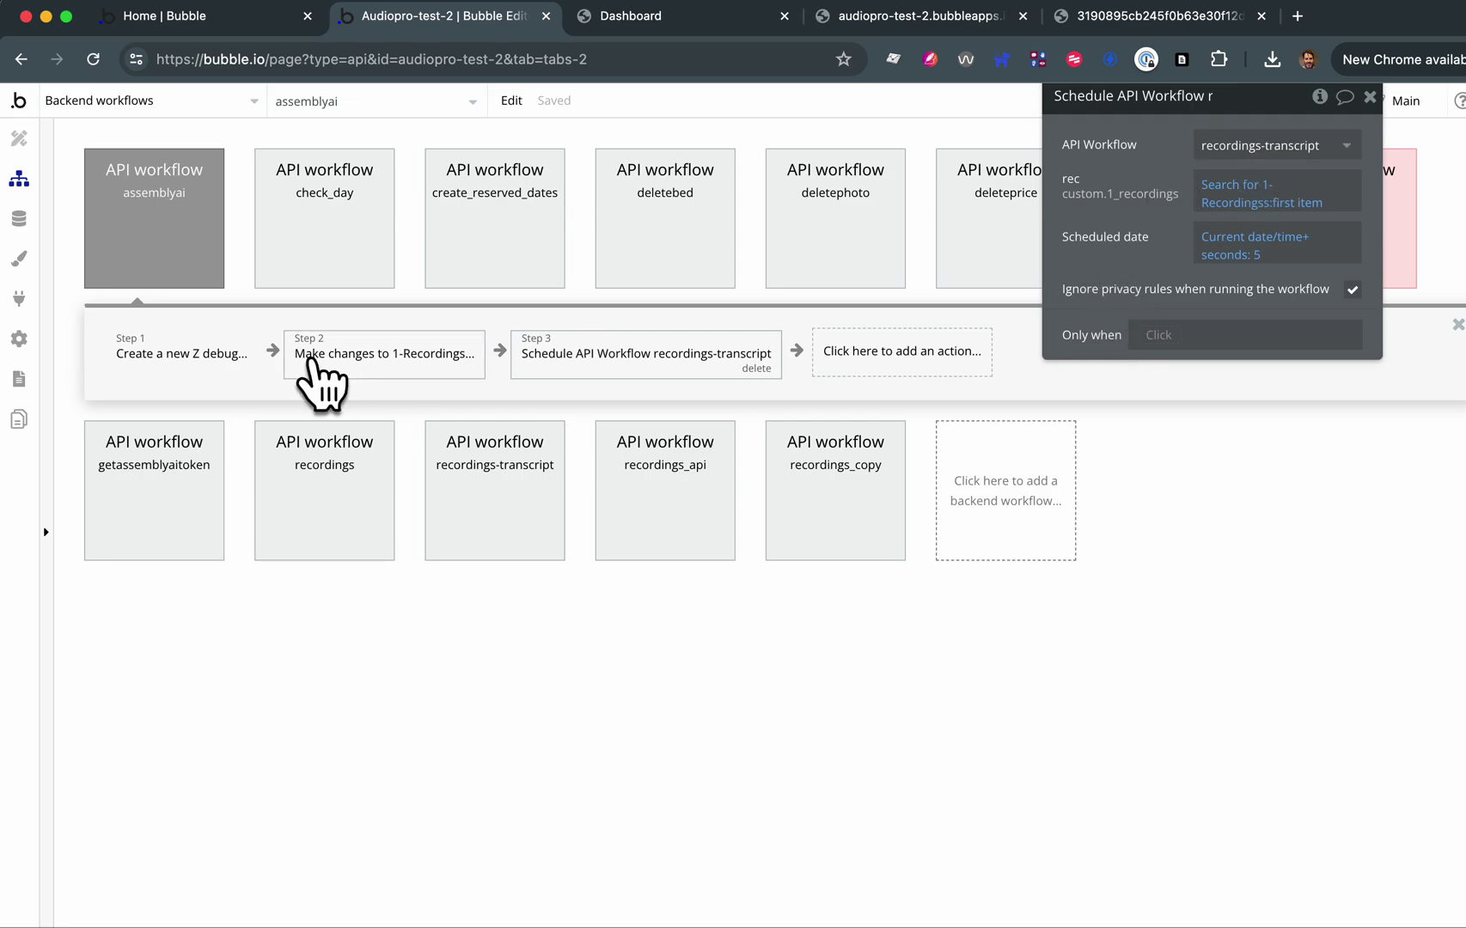
click(1351, 294)
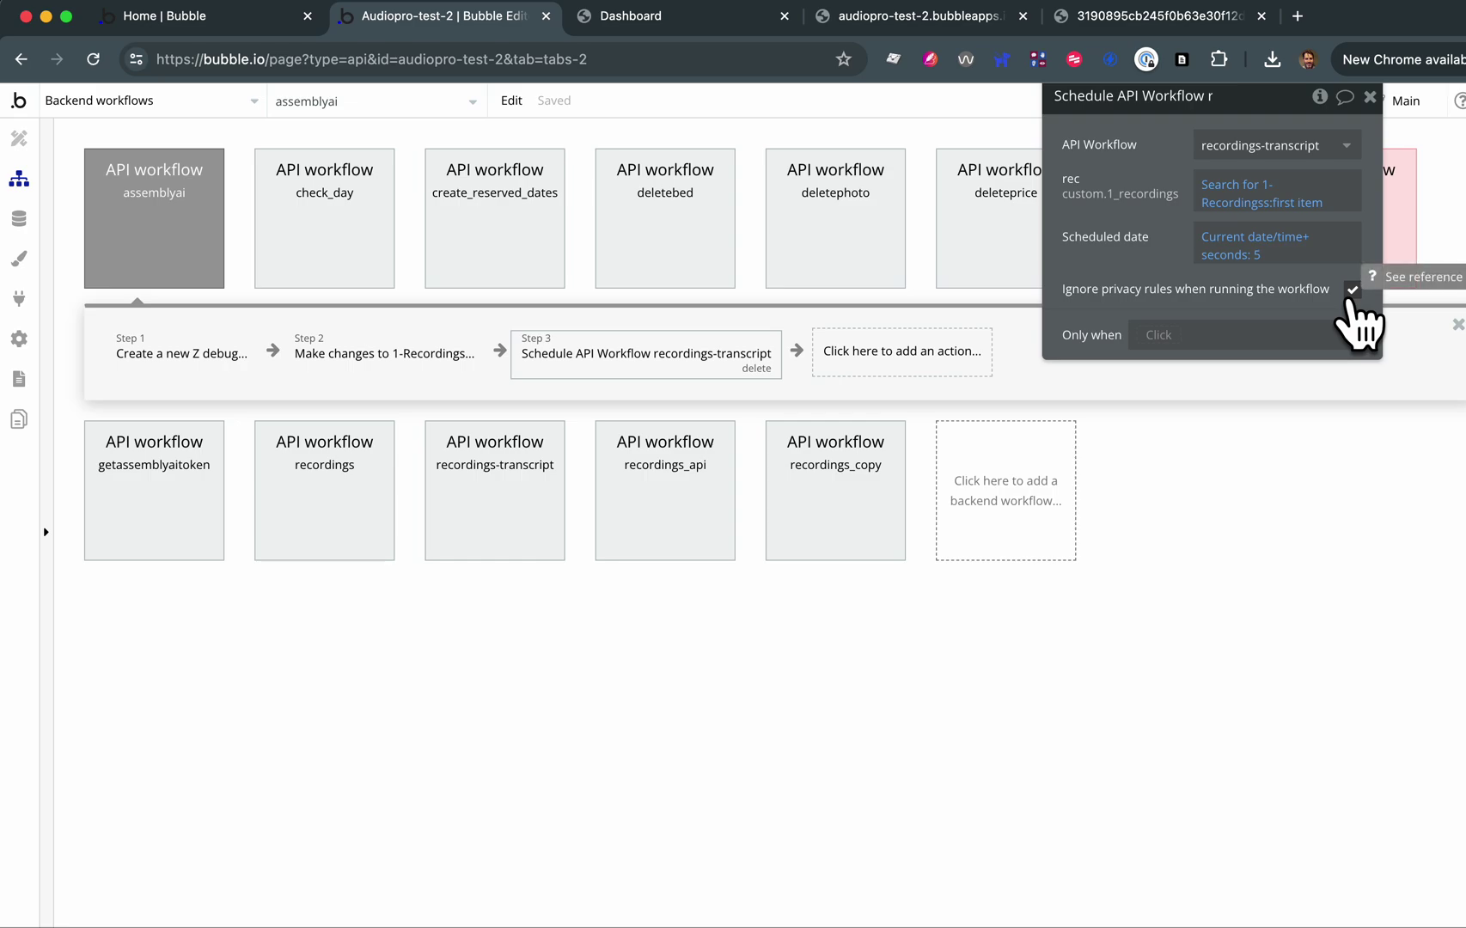
- Recheck the assemblyai workflow's public API settings, its recordings-transcript scheduling action and its Z debug creation action
click(157, 185)
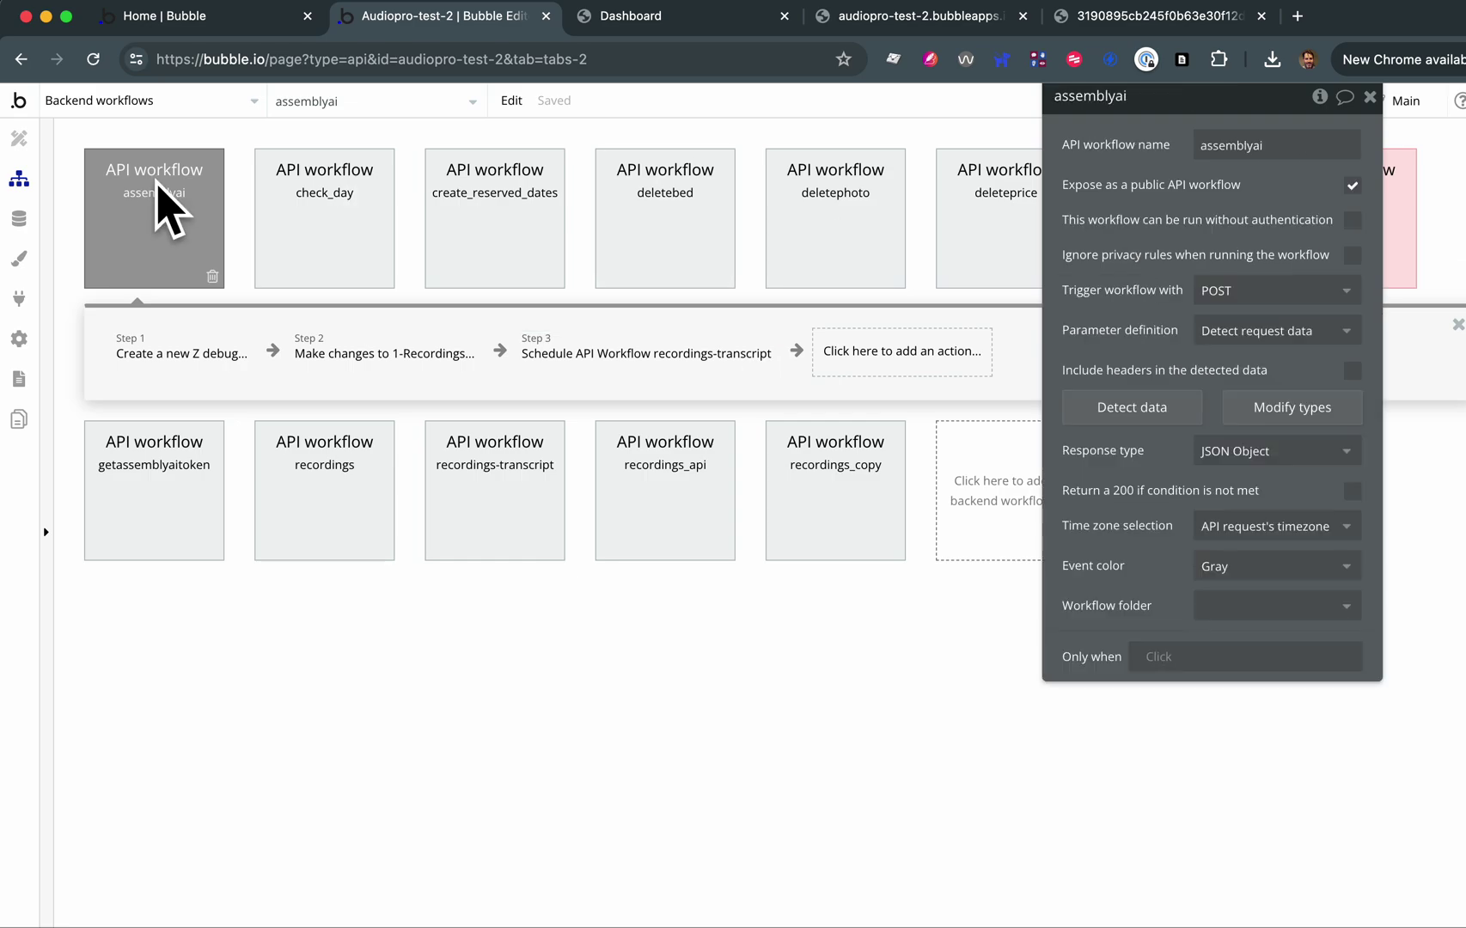
click(593, 361)
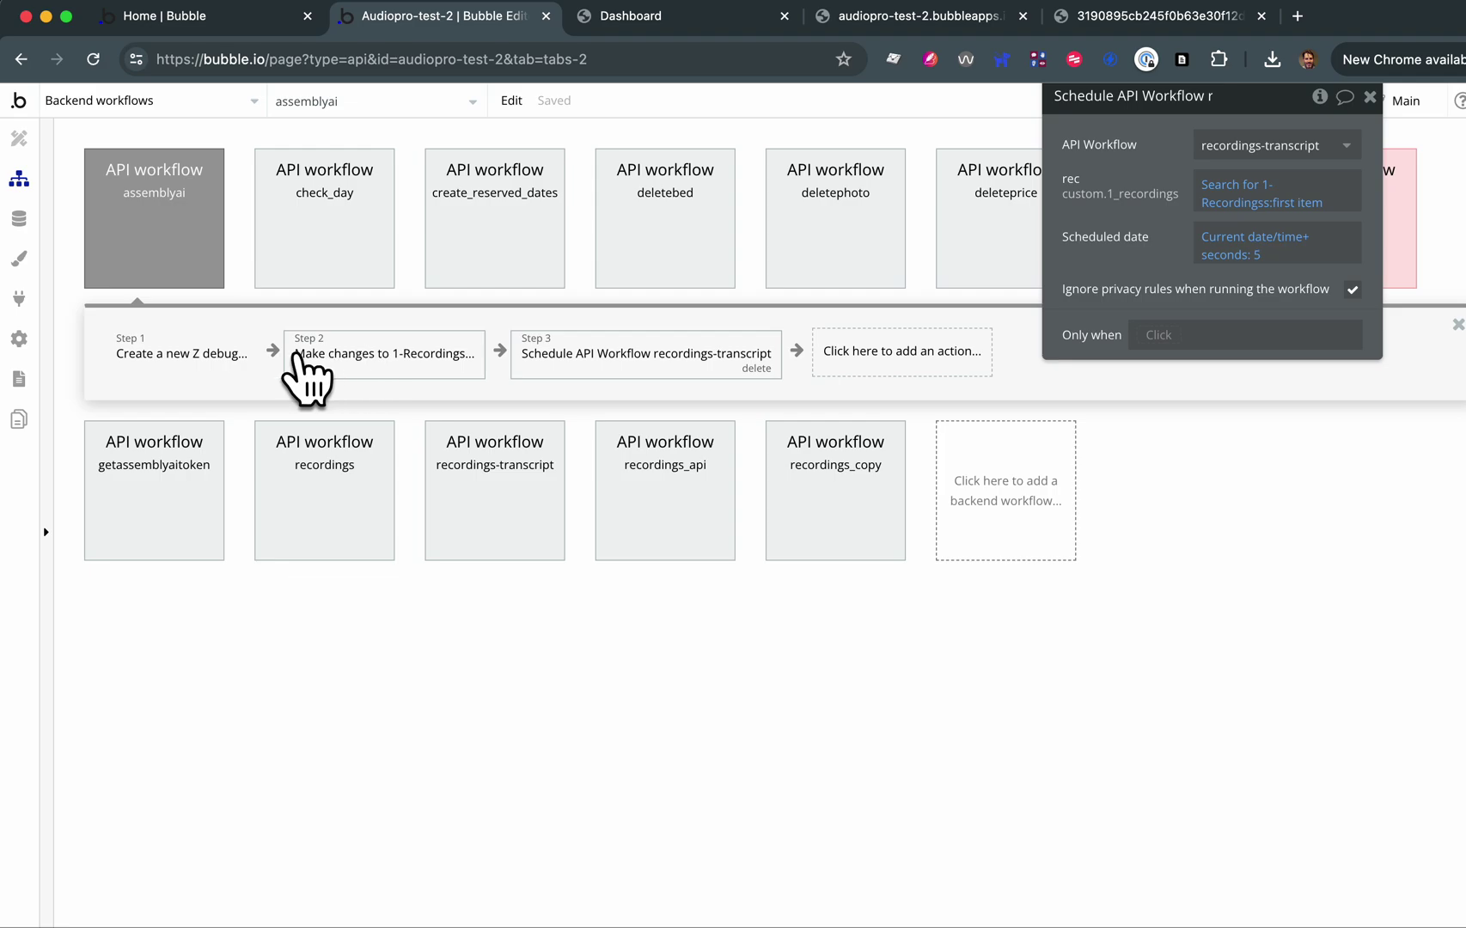
click(196, 354)
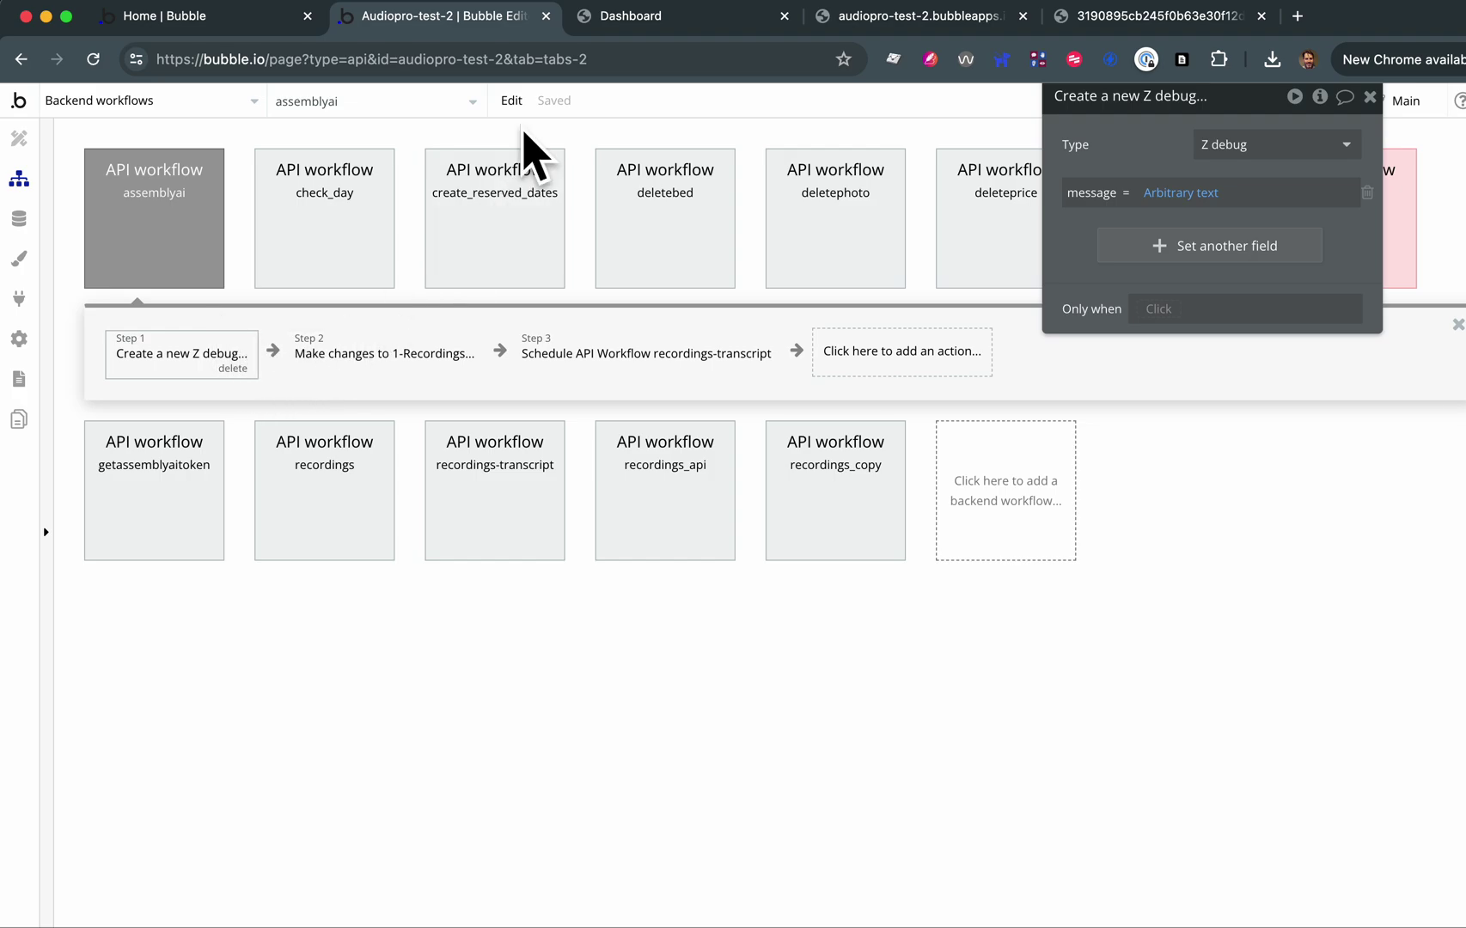
- Select the logged entry's message in the Z debugs app data and check the running Dashboard page's audio upload form
click(19, 220)
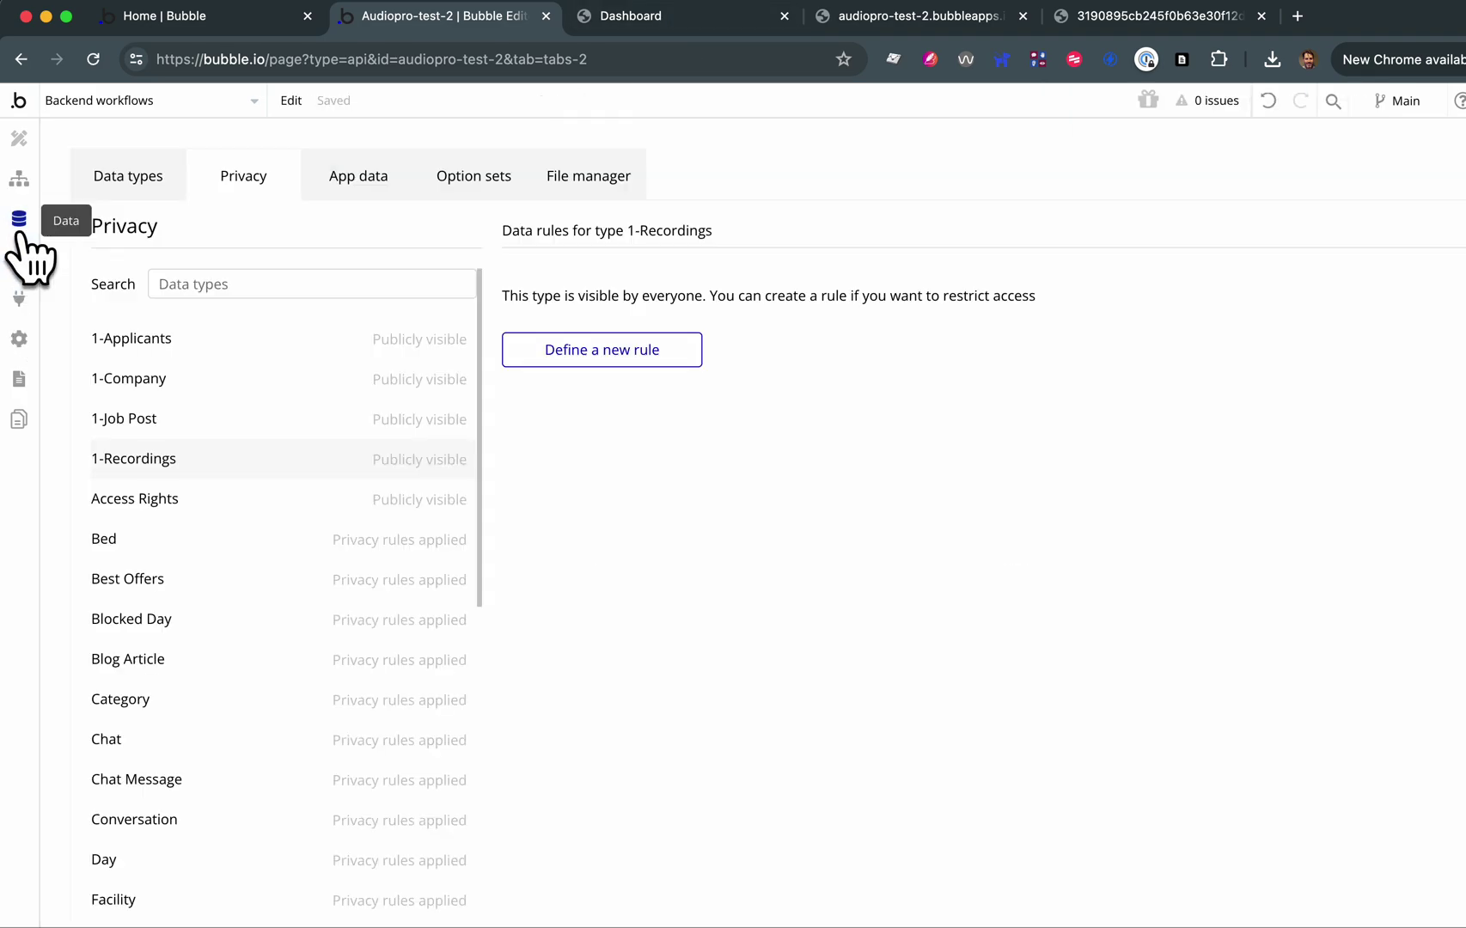
click(340, 175)
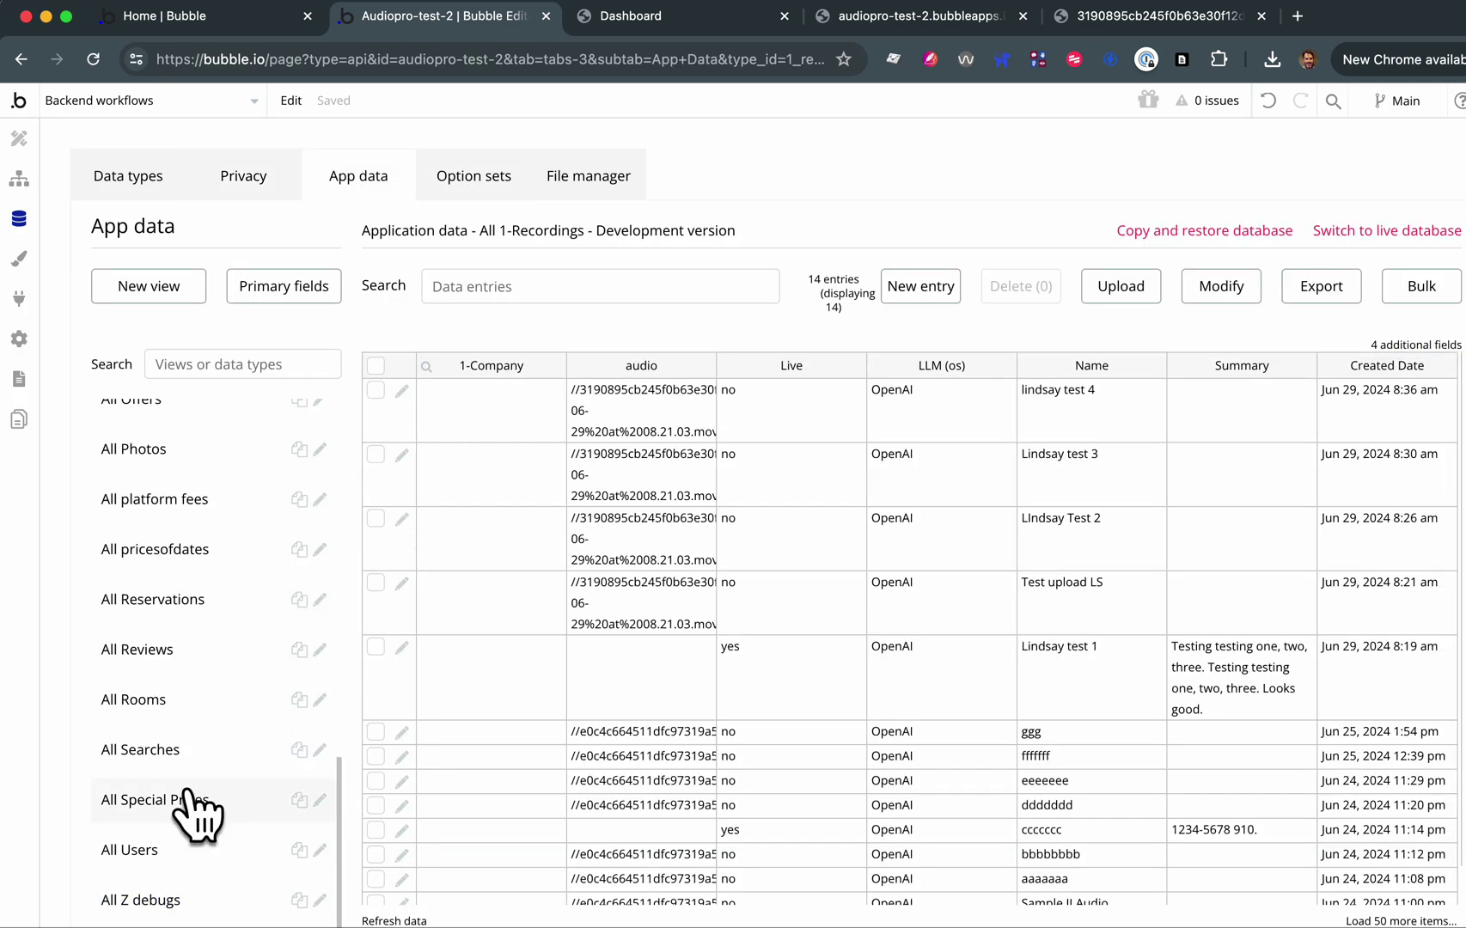
click(167, 900)
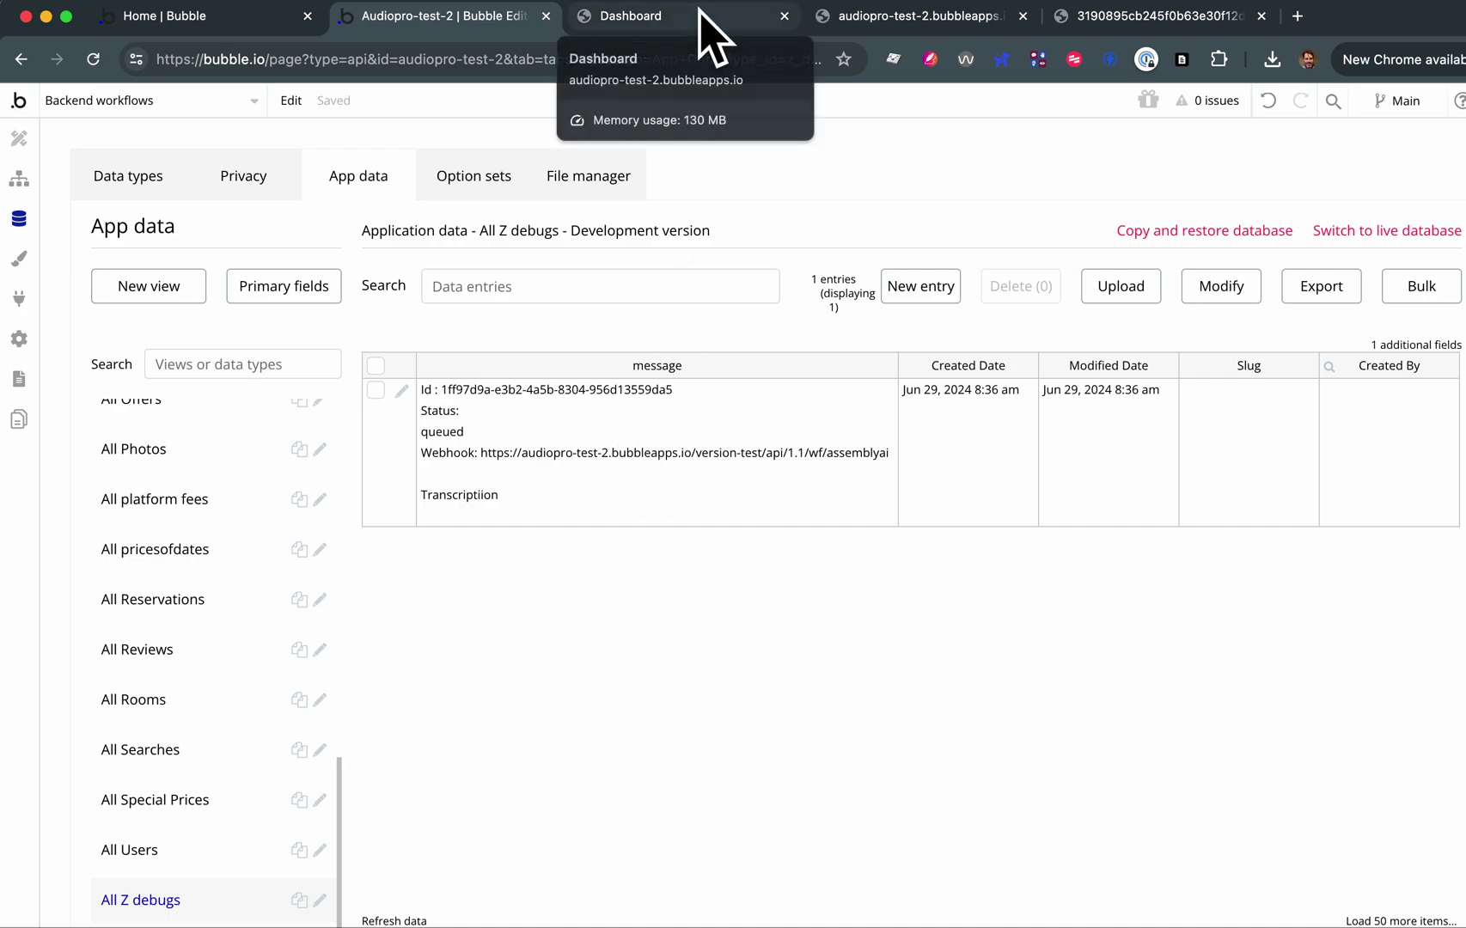
click(483, 475)
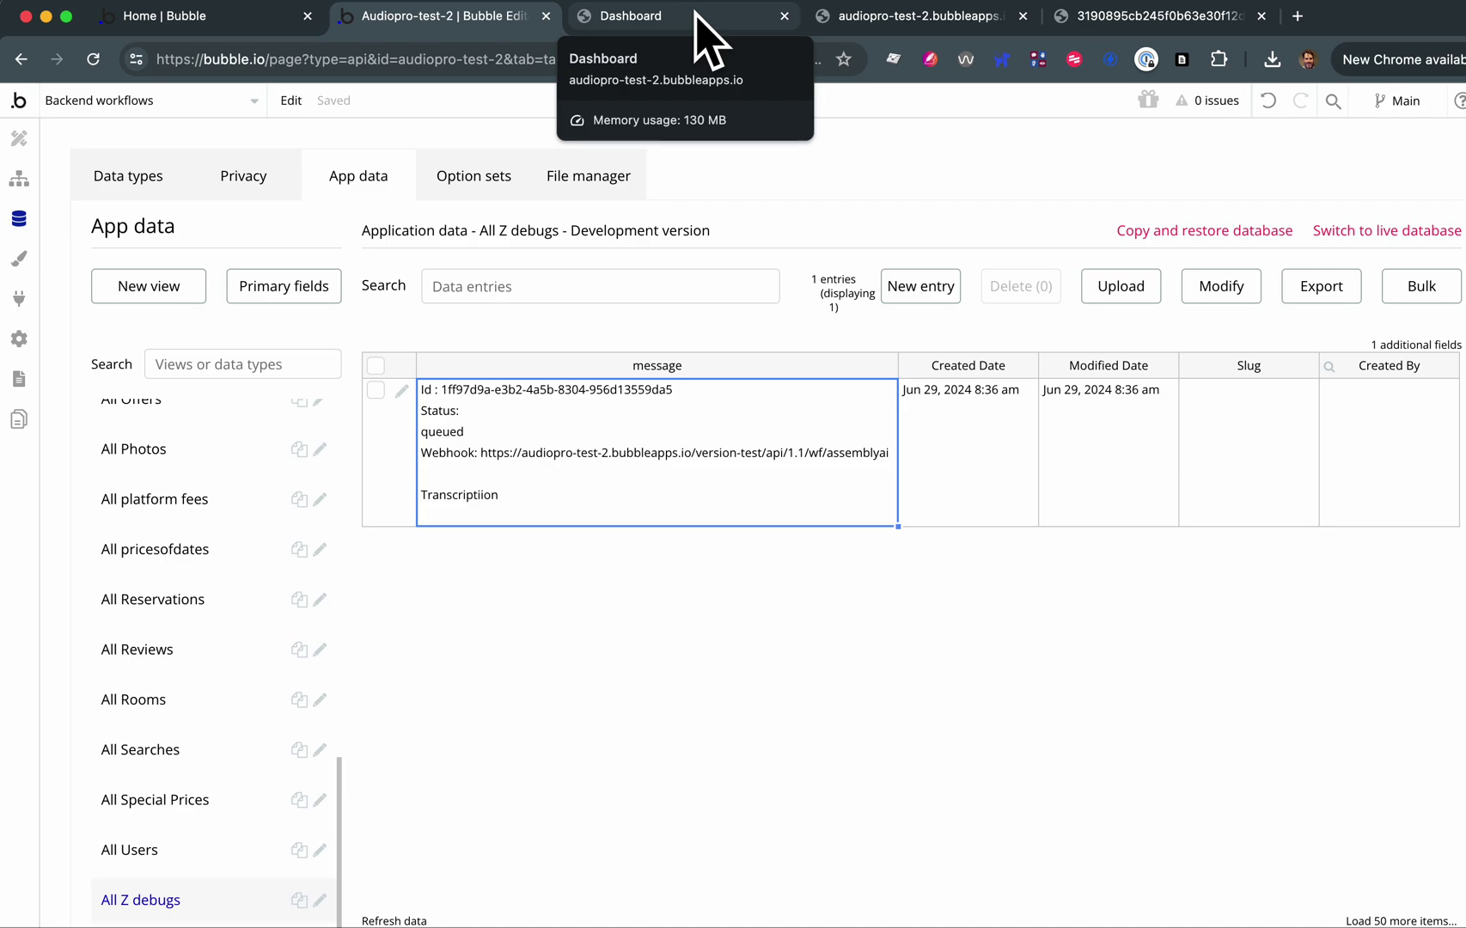
click(707, 39)
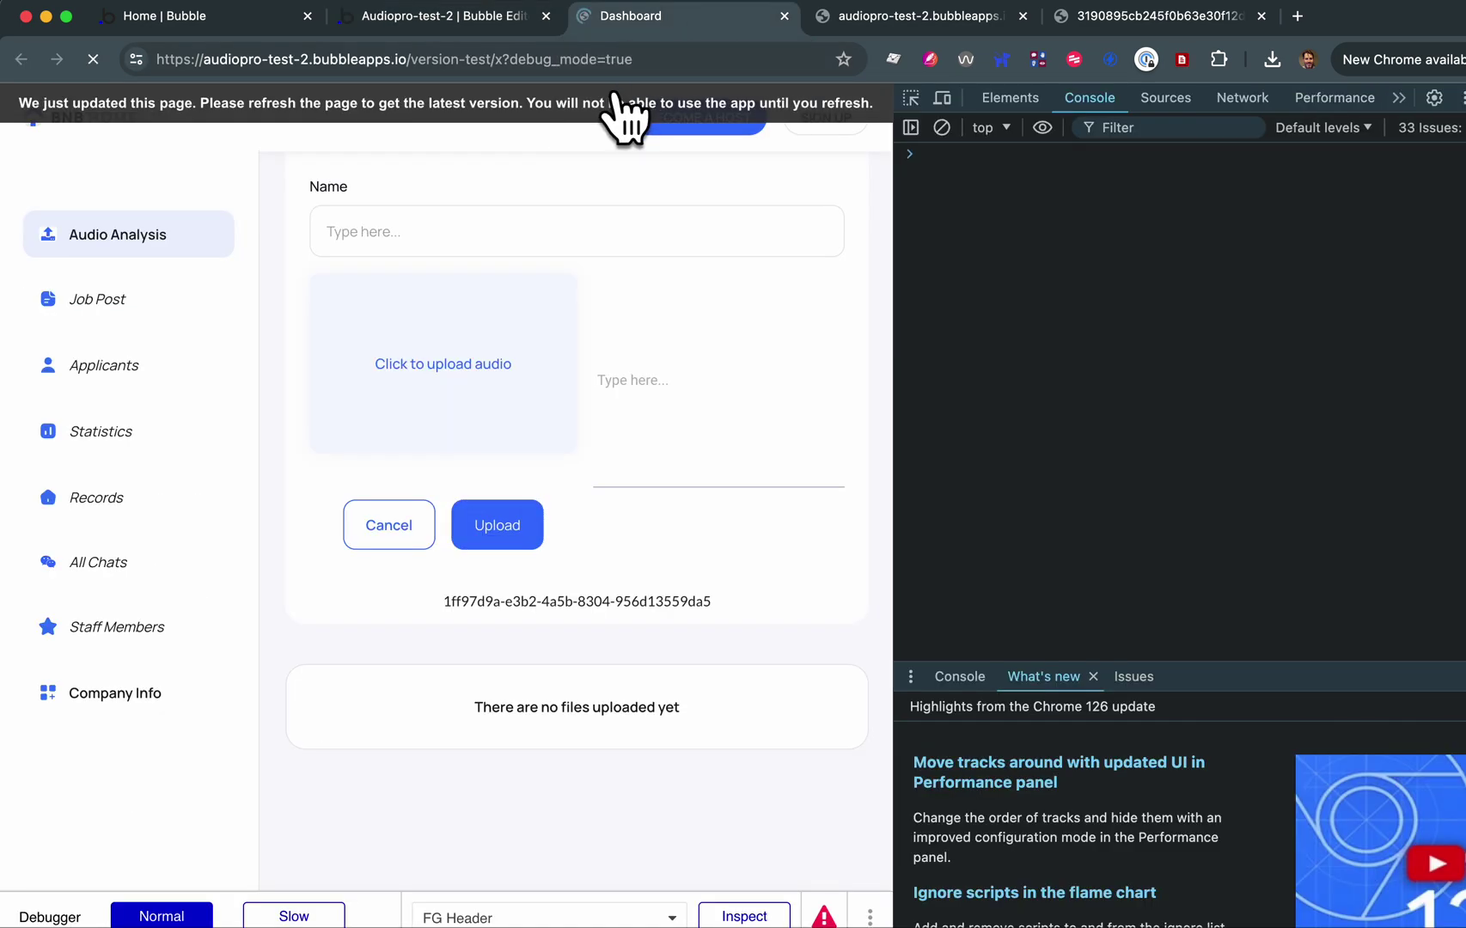
click(478, 24)
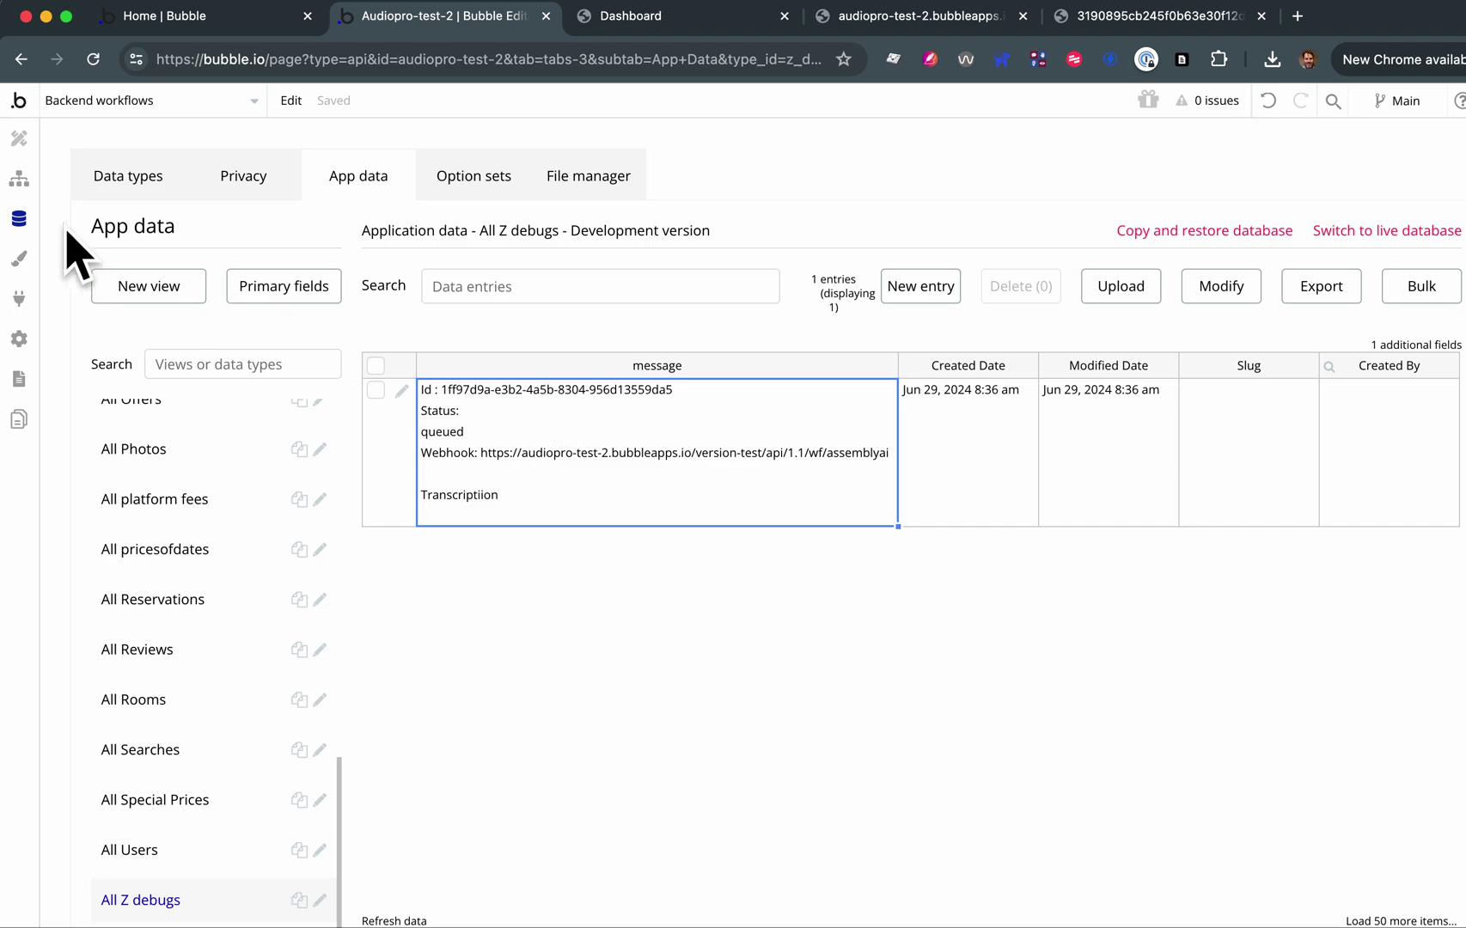
- Open the workflows of page x and look through its button events for the audio upload workflow
click(19, 179)
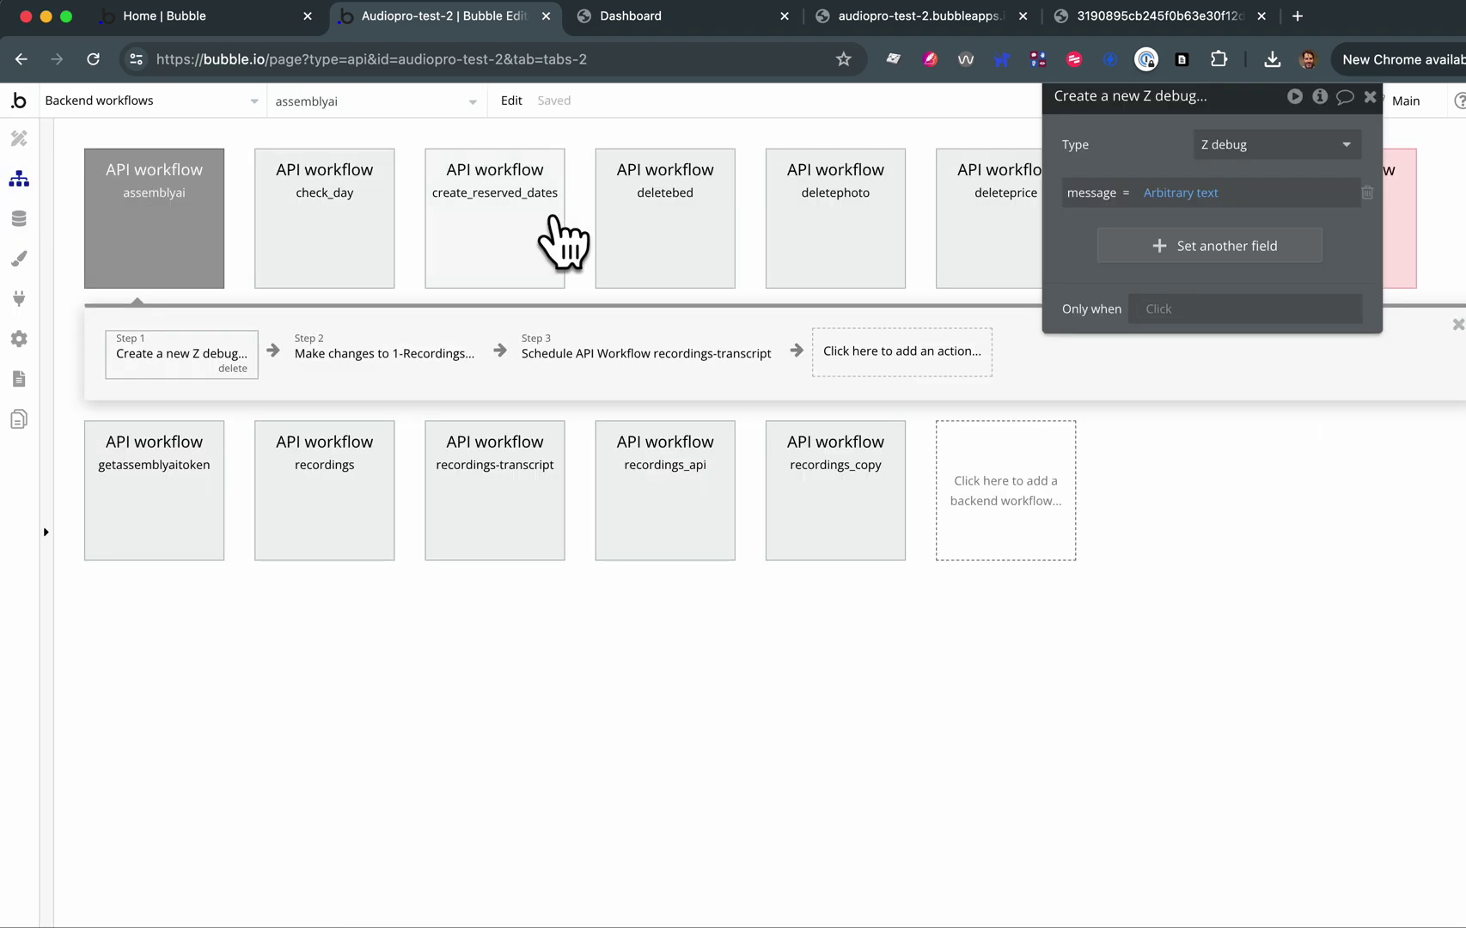
click(96, 101)
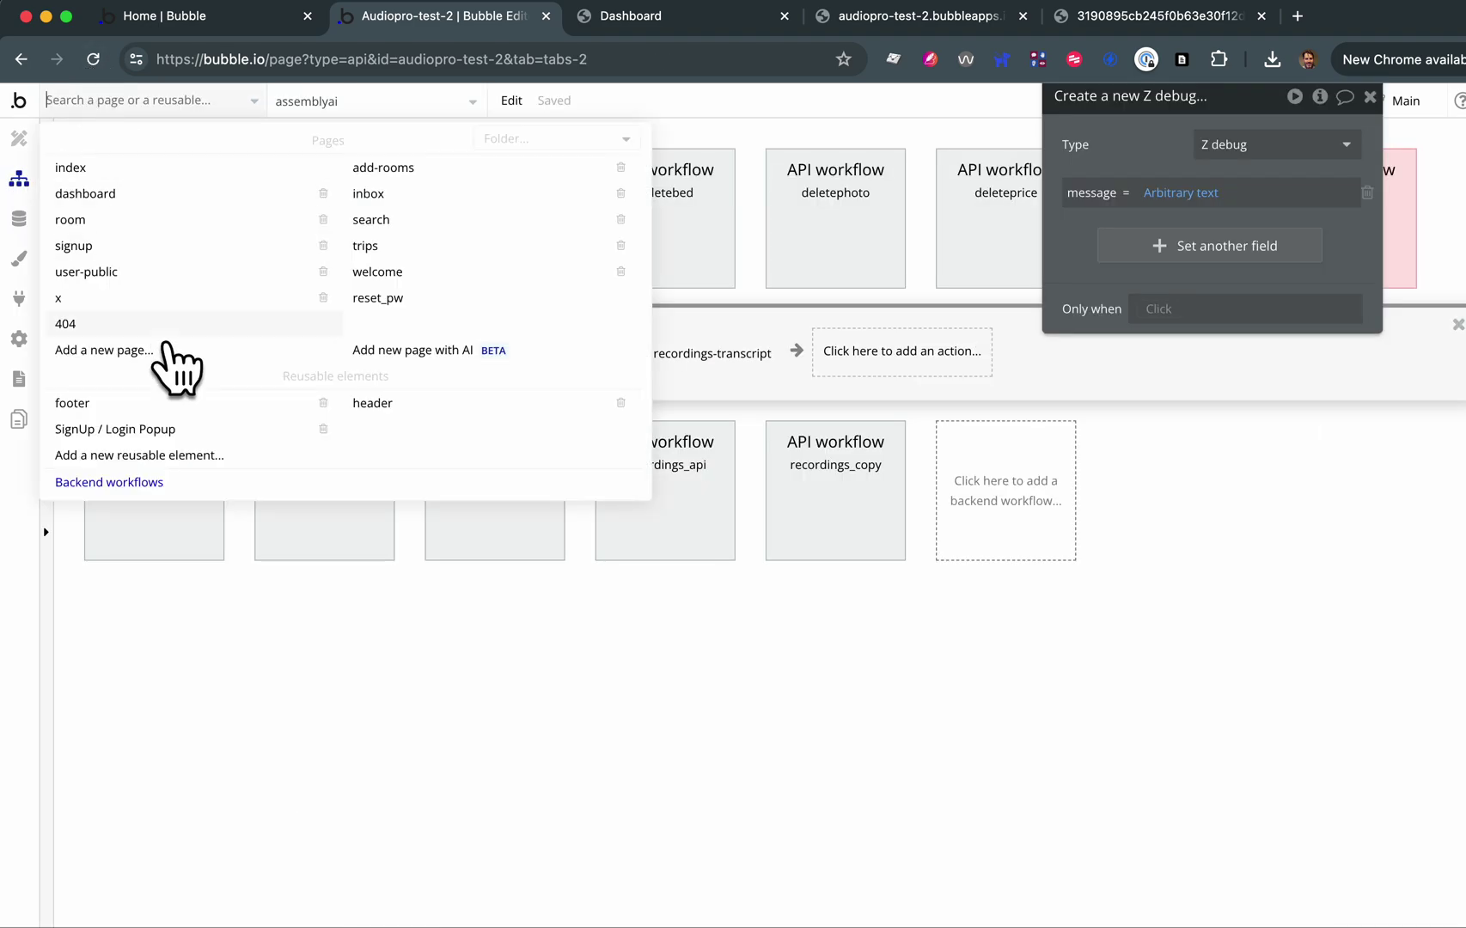
click(76, 299)
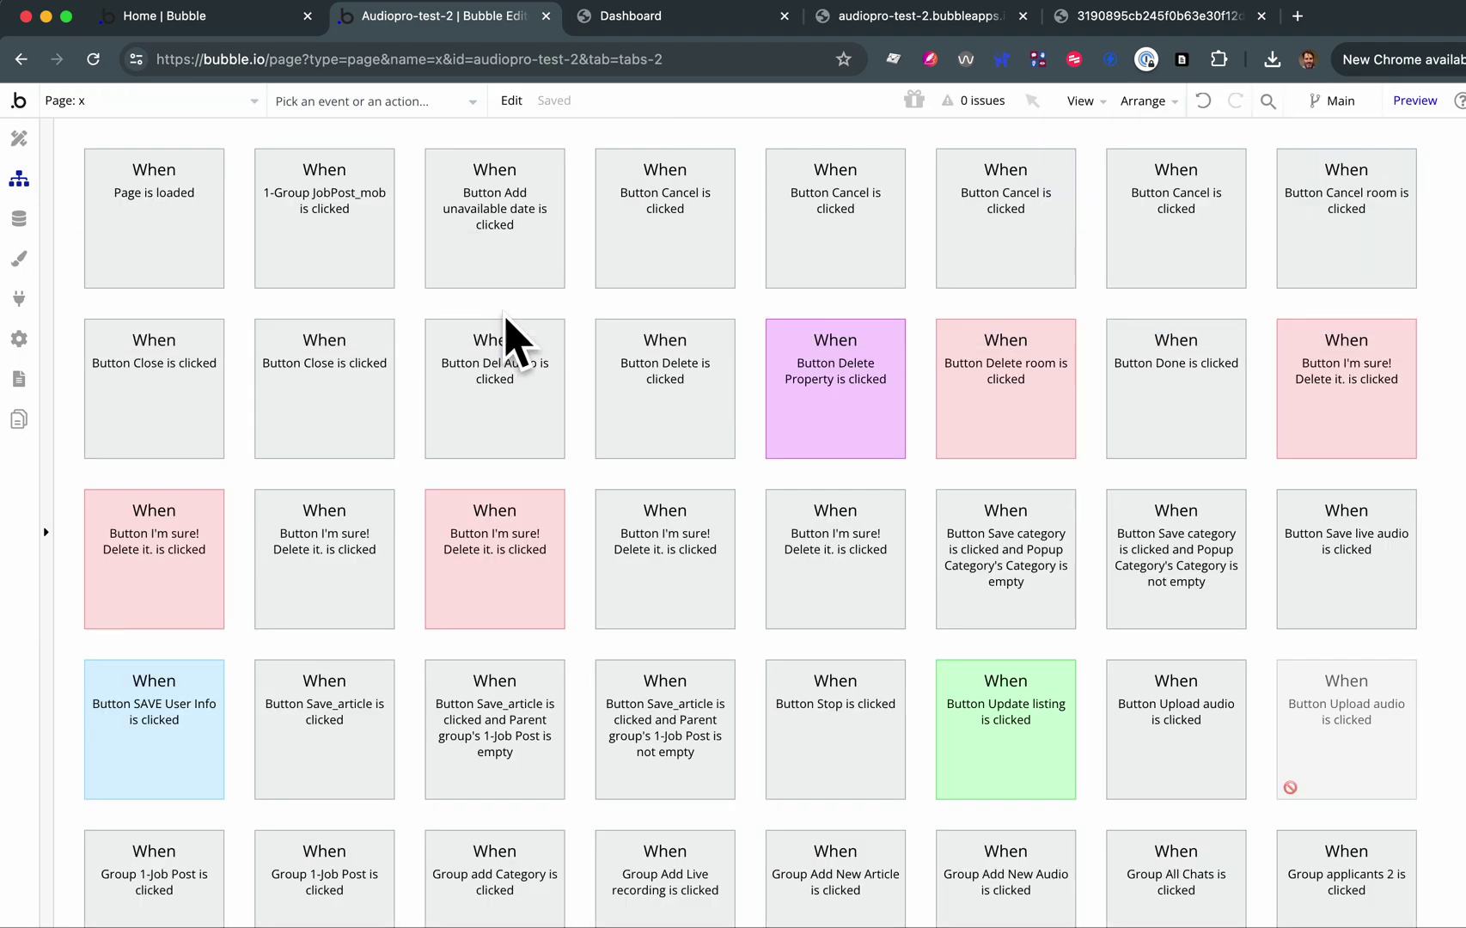
drag(687, 447, 936, 576)
scroll(697, 442, down, 1)
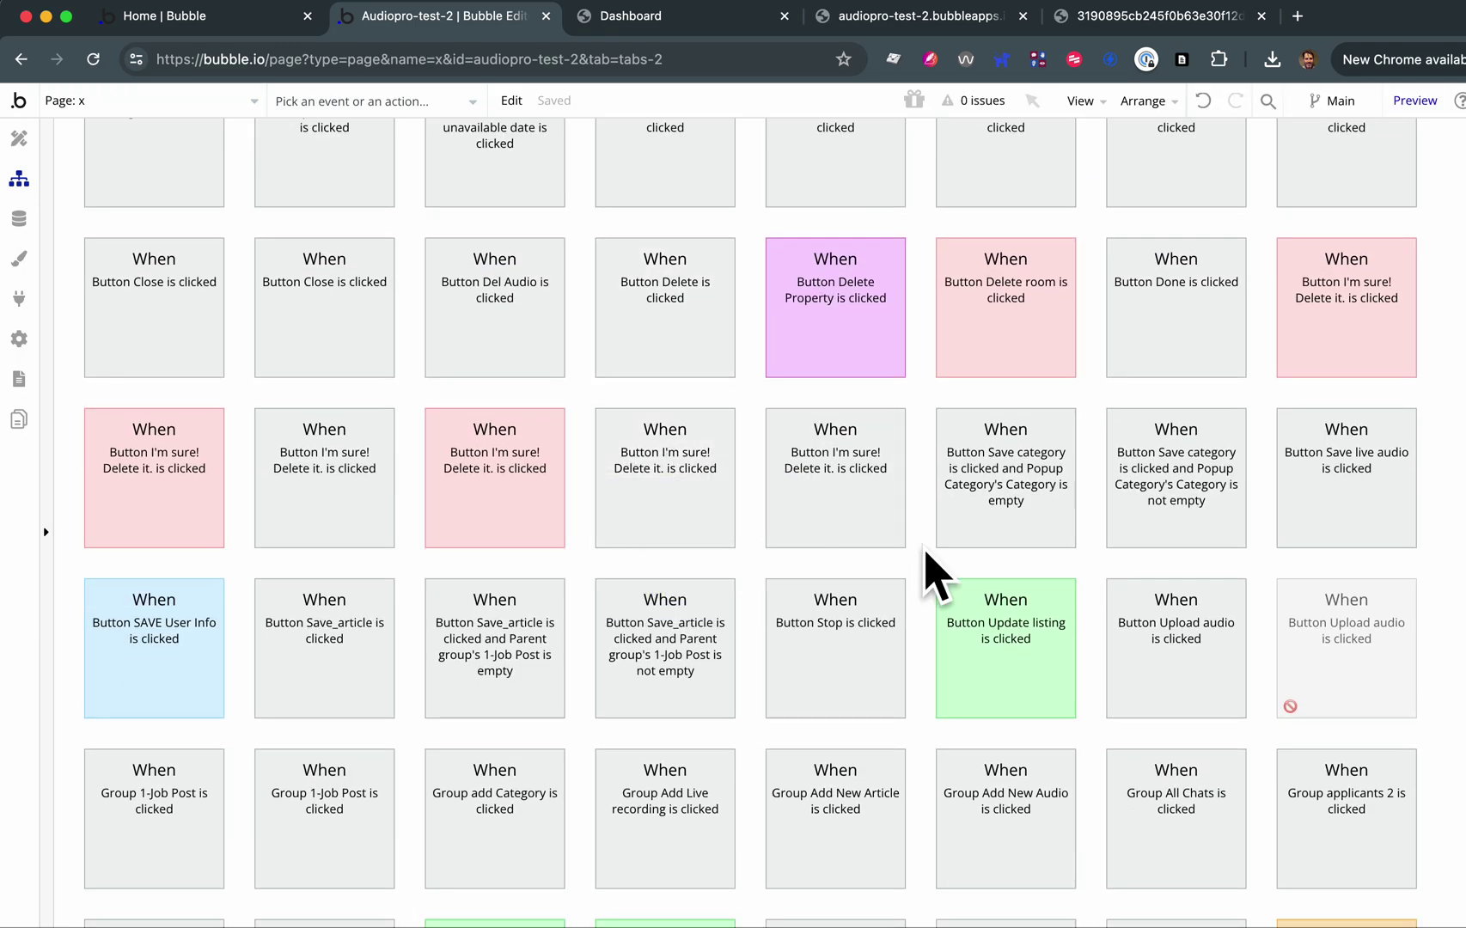
click(981, 638)
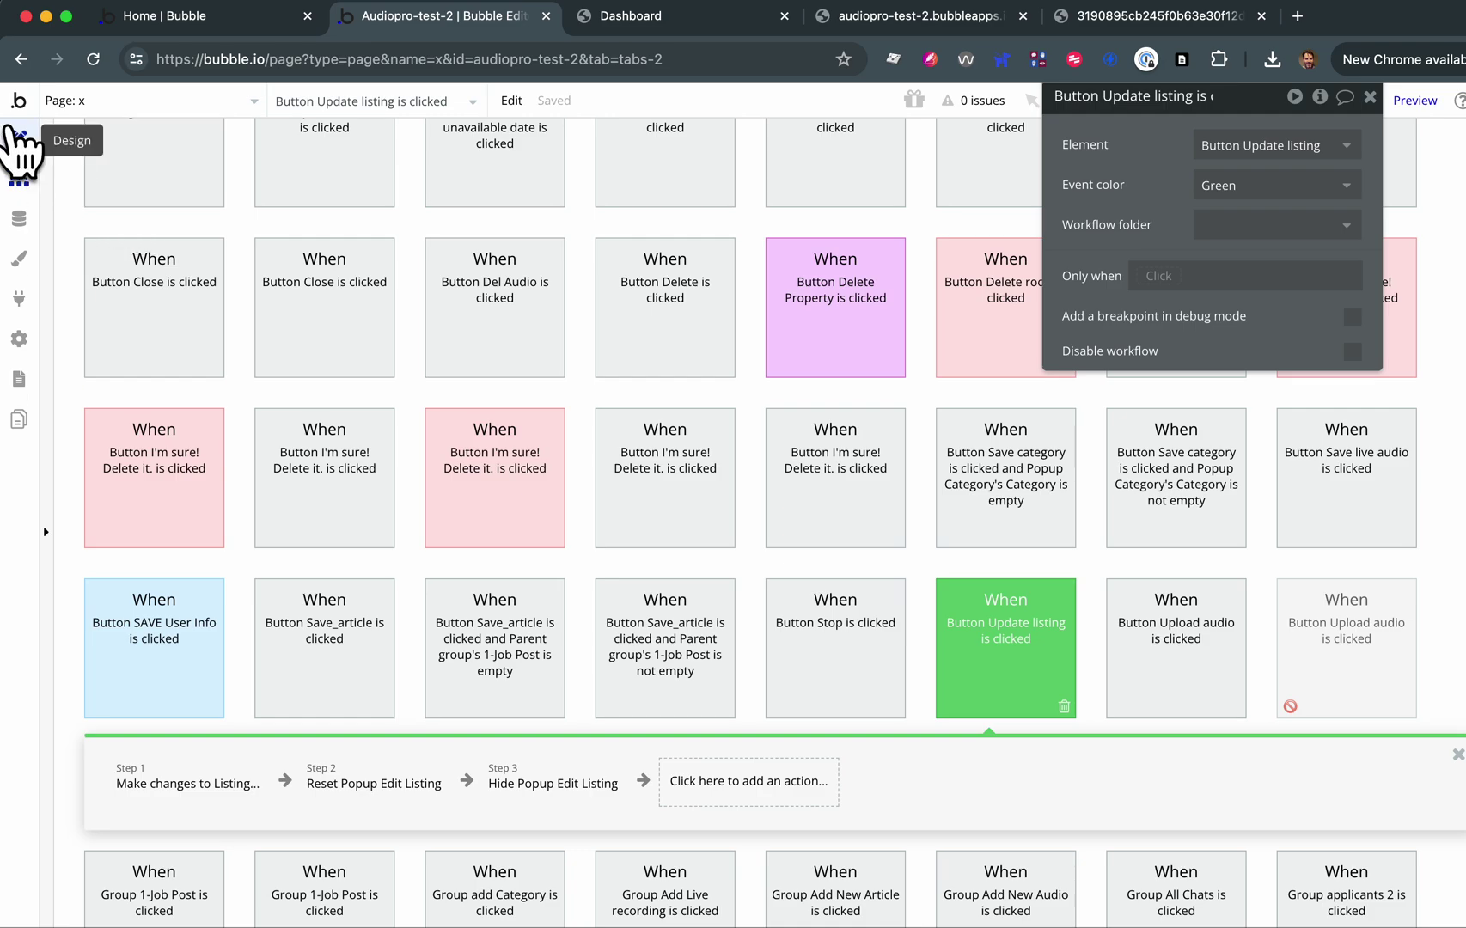
- Open the workflow of the Upload audio button on page x and inspect its Assembly AI /v2/transcript (summary) action
click(19, 137)
click(1006, 813)
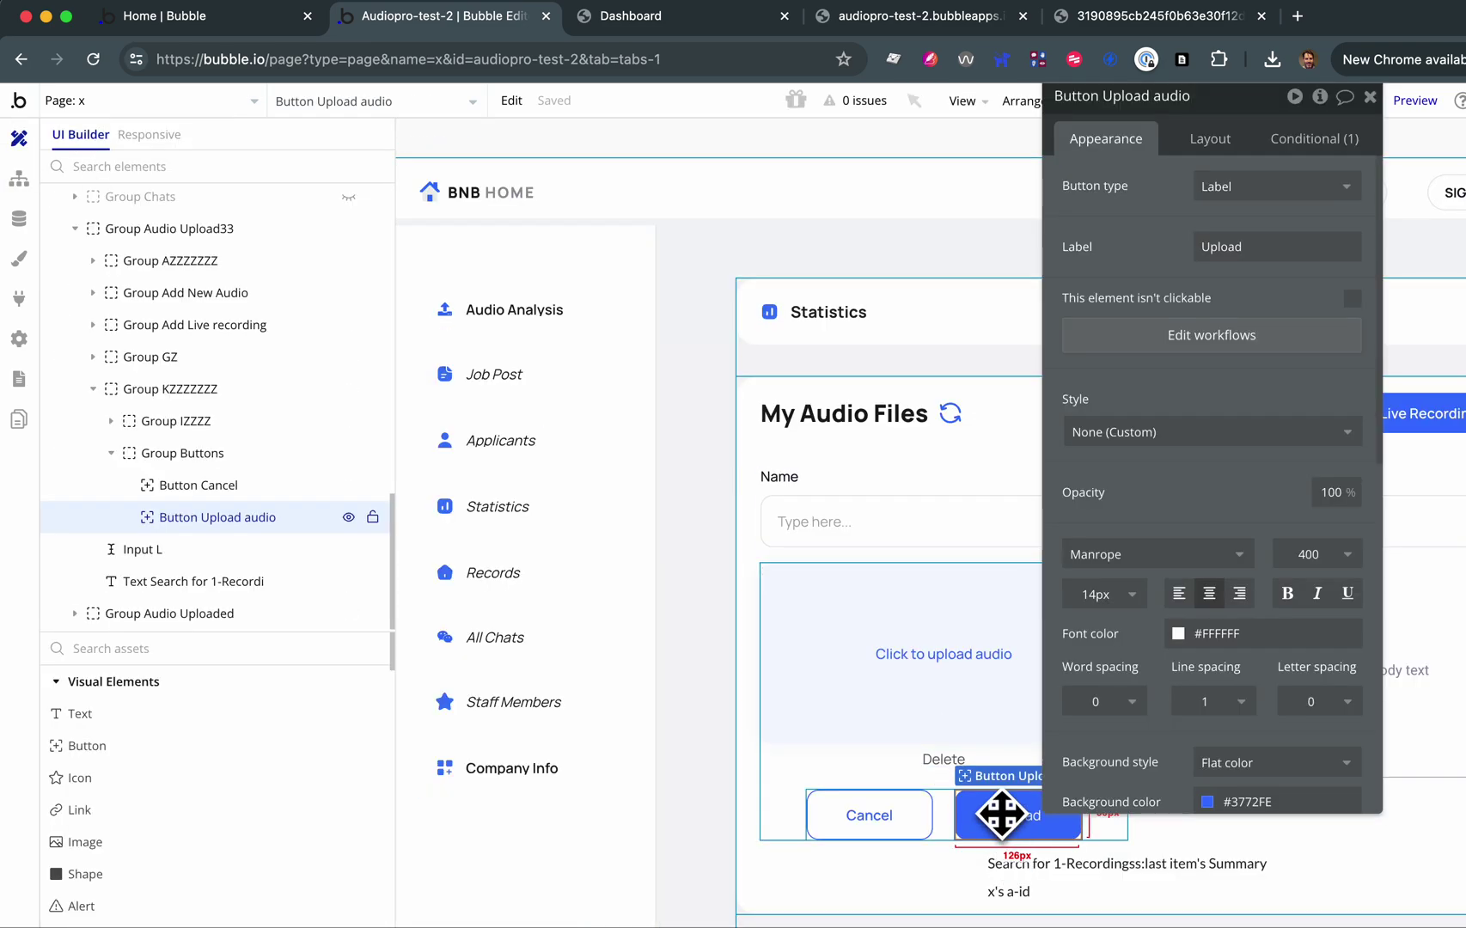
key(super+k)
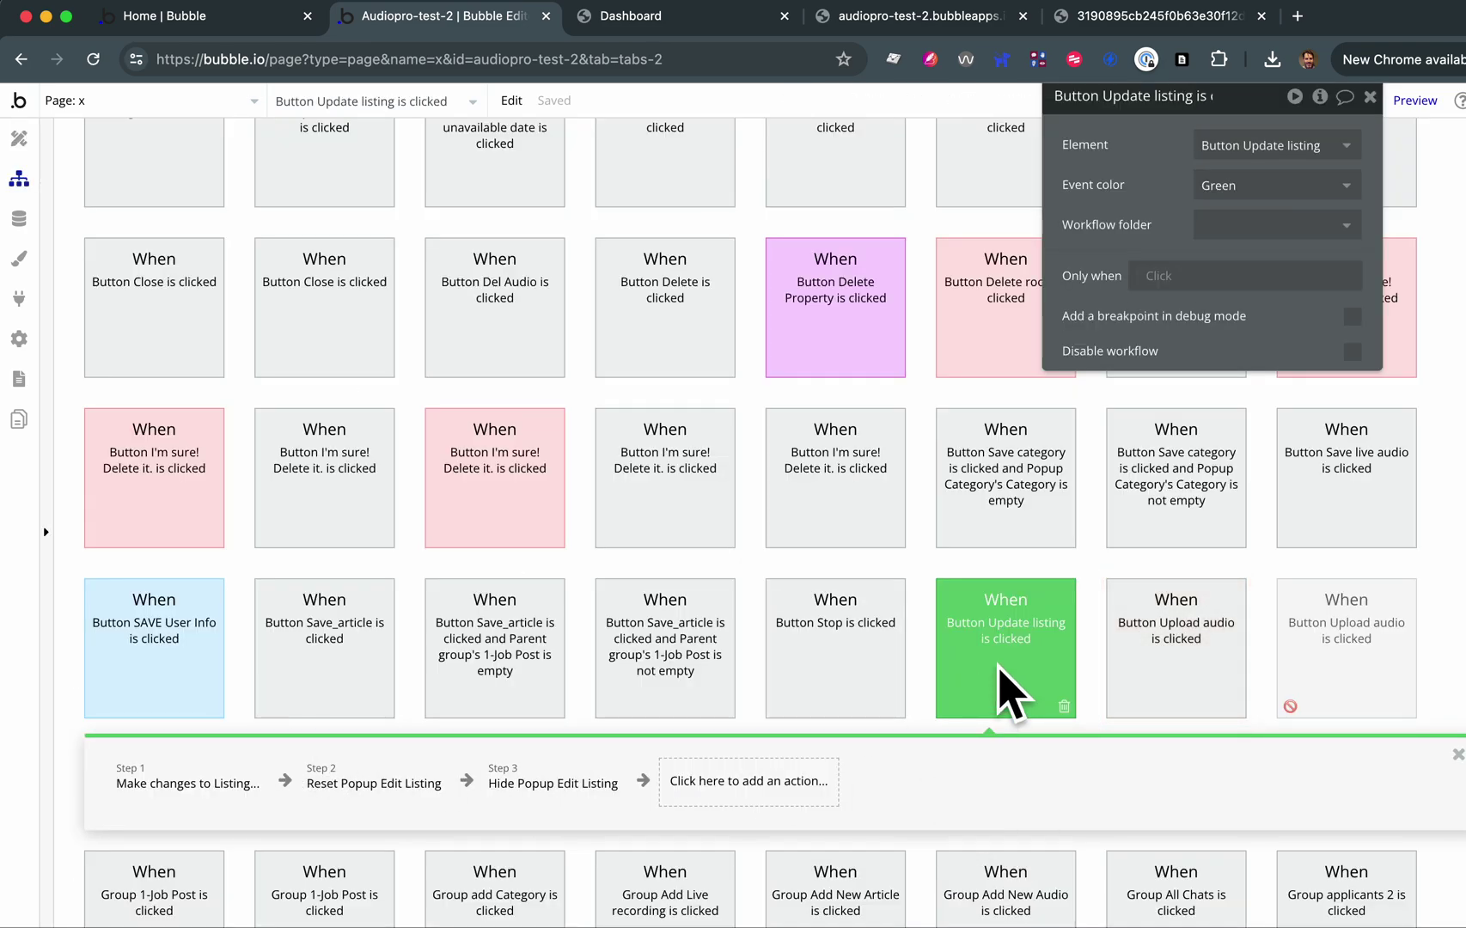
click(19, 138)
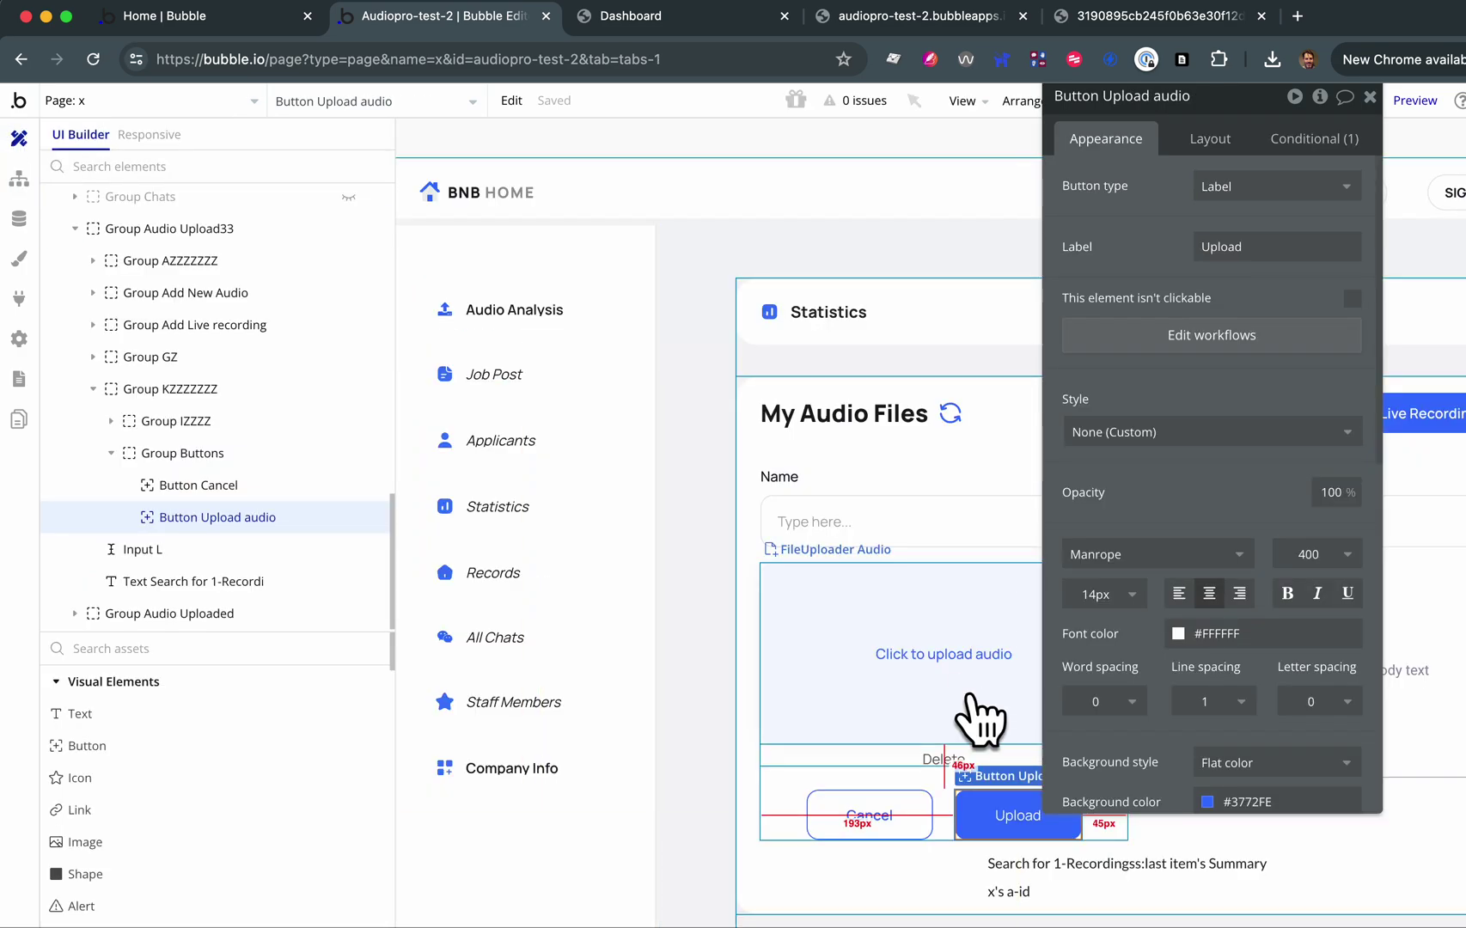
click(1165, 340)
click(1160, 696)
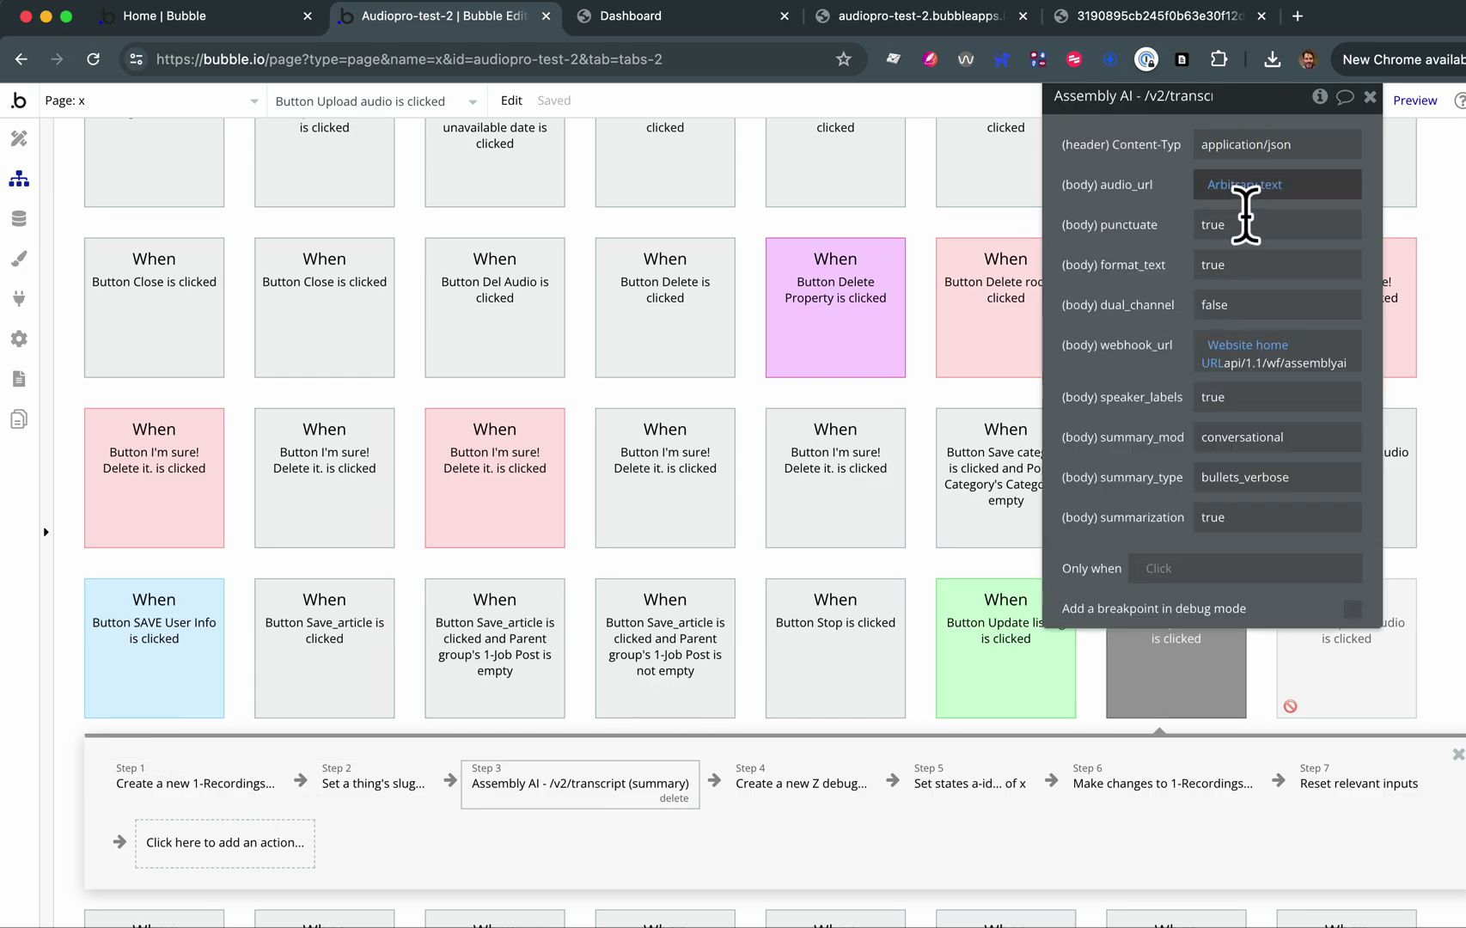
- Inspect the upload workflow's Z debug creation action and compare it with the logged message in the Z debugs app data
click(789, 787)
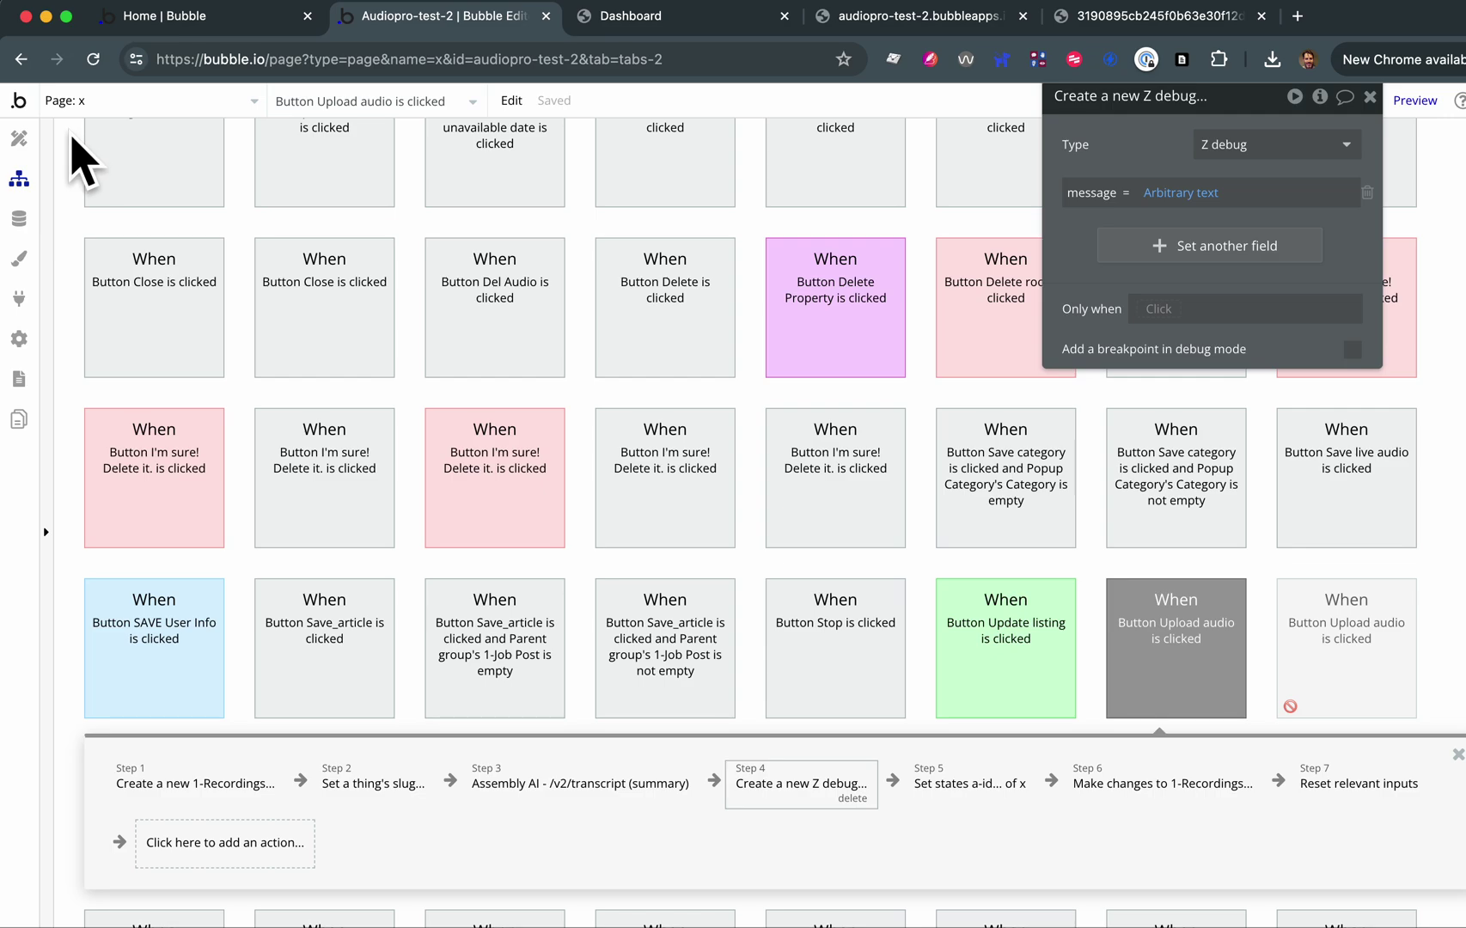
click(21, 219)
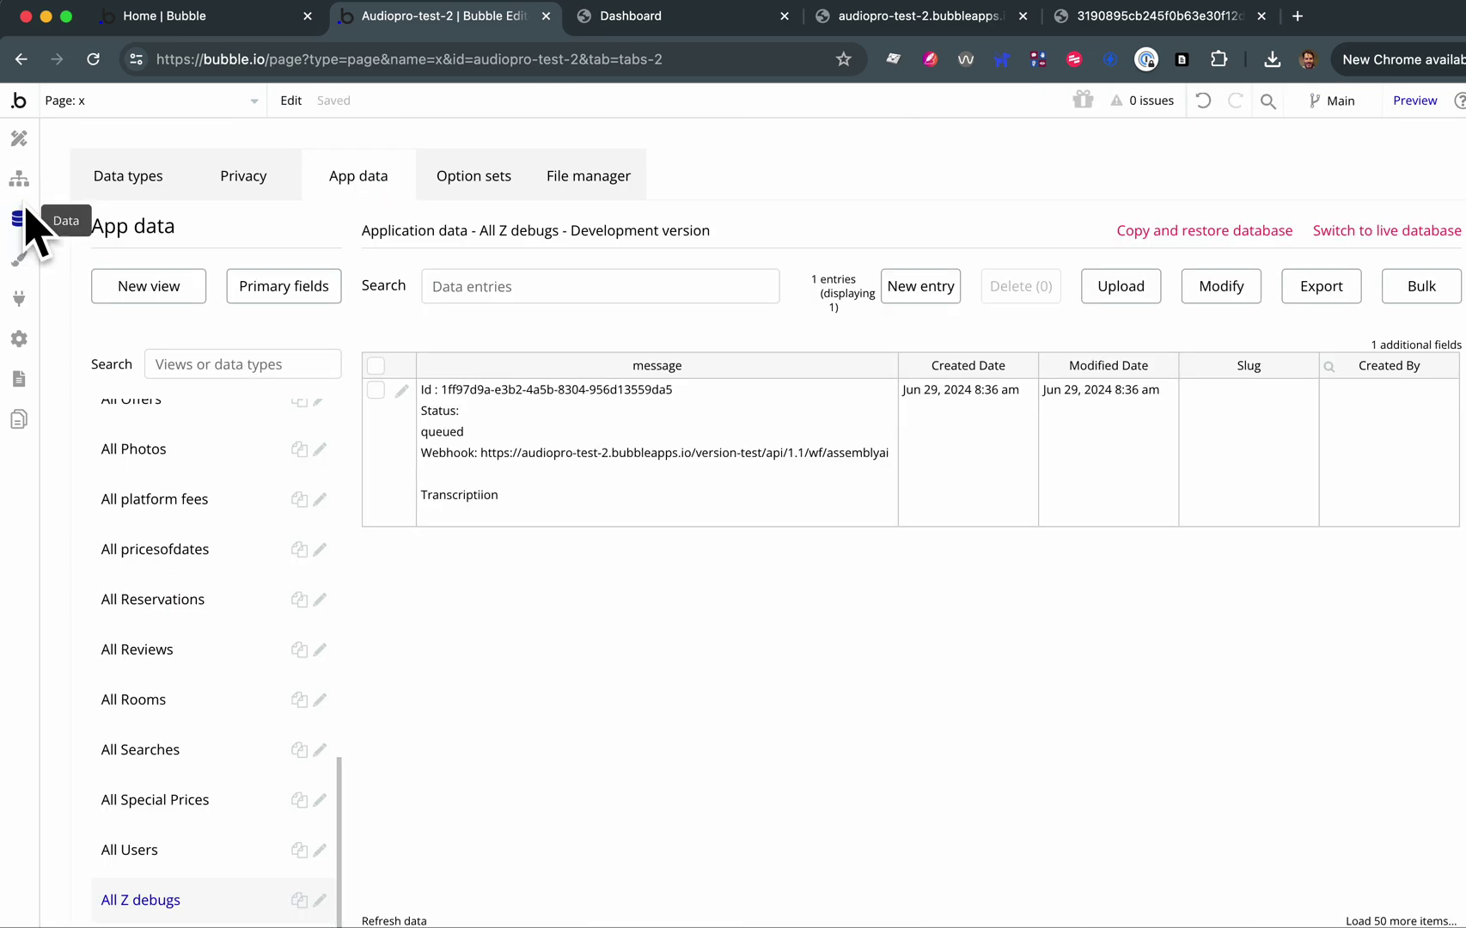
click(595, 383)
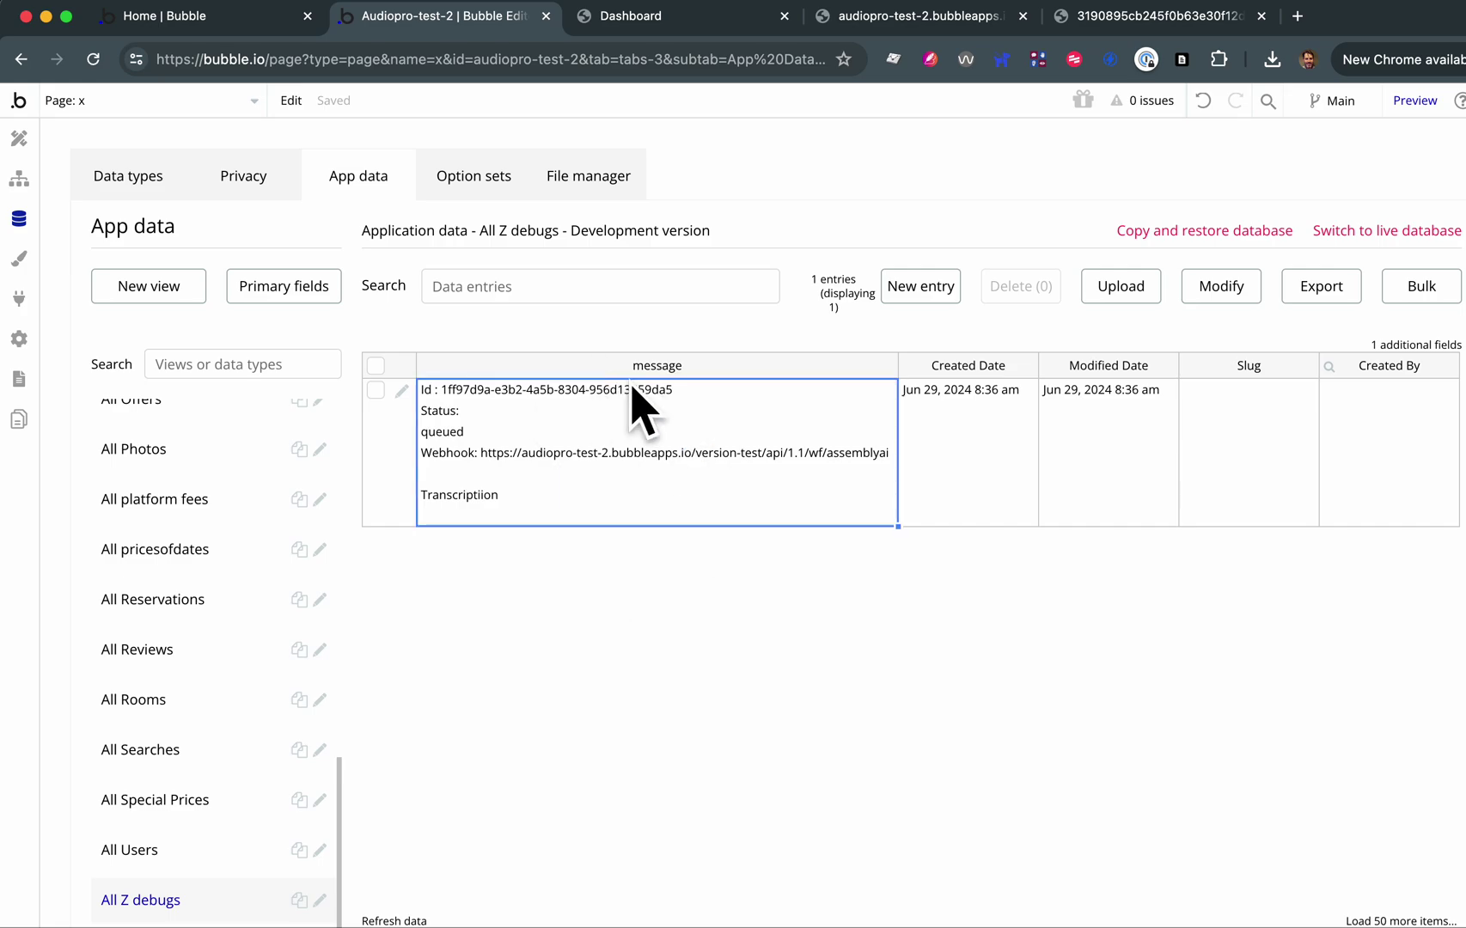